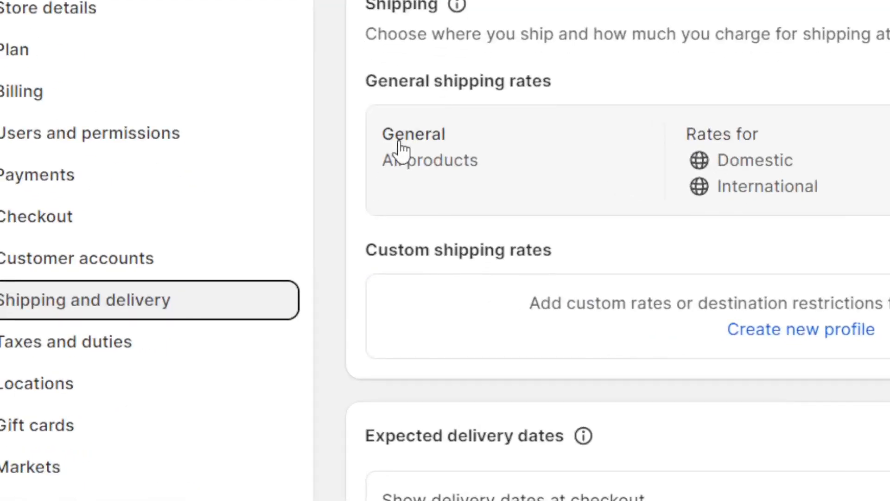
- Open the General shipping rates profile and reload its page
{"action": "left_click", "coordinate": [362, 260]}
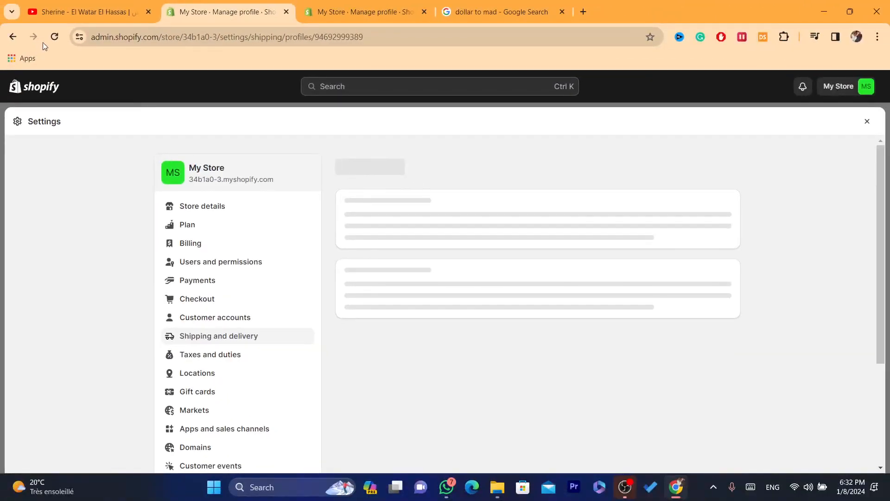
{"action": "left_click", "coordinate": [54, 36]}
{"action": "left_click", "coordinate": [383, 38]}
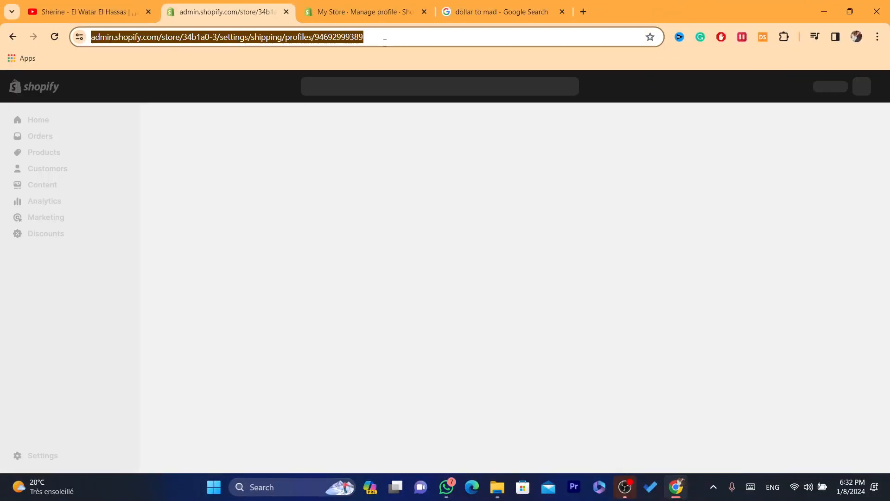
{"action": "left_click", "coordinate": [384, 40]}
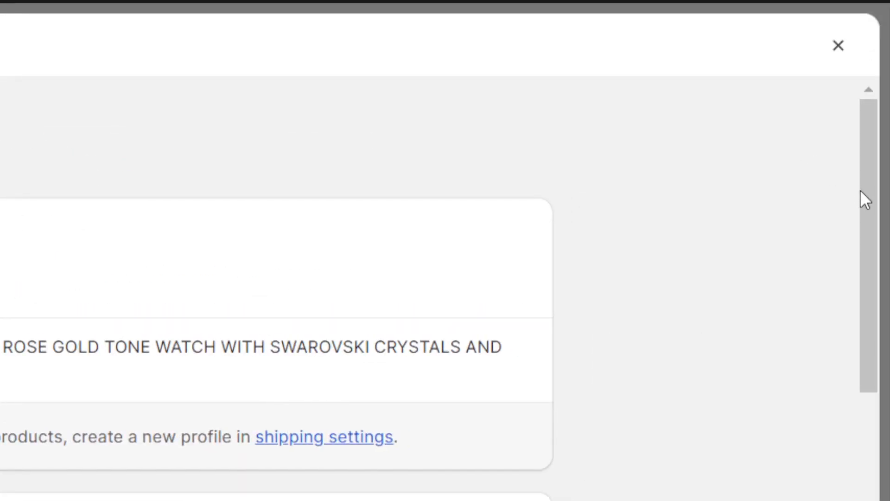
- Review the general profile's products, shipping zones and shipping origin, including the shop location's country
{"action": "left_click_drag", "start_coordinate": [860, 190], "coordinate": [879, 306]}
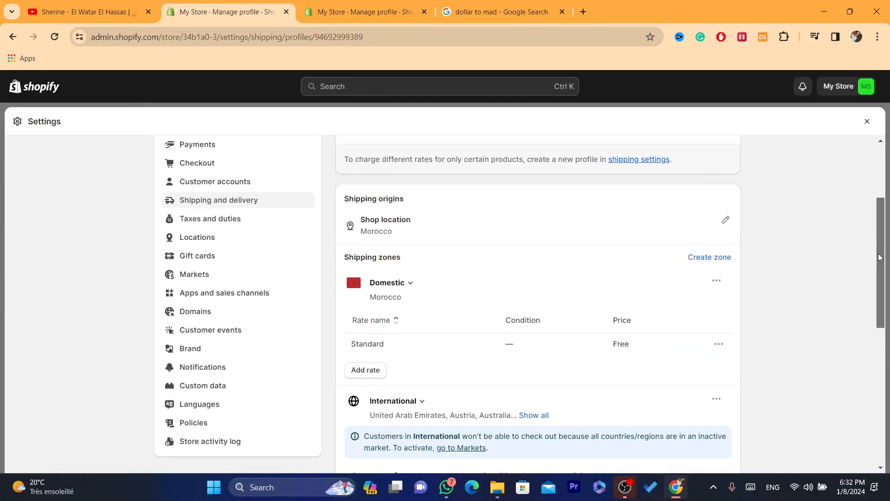
{"action": "left_click_drag", "start_coordinate": [879, 255], "coordinate": [868, 172]}
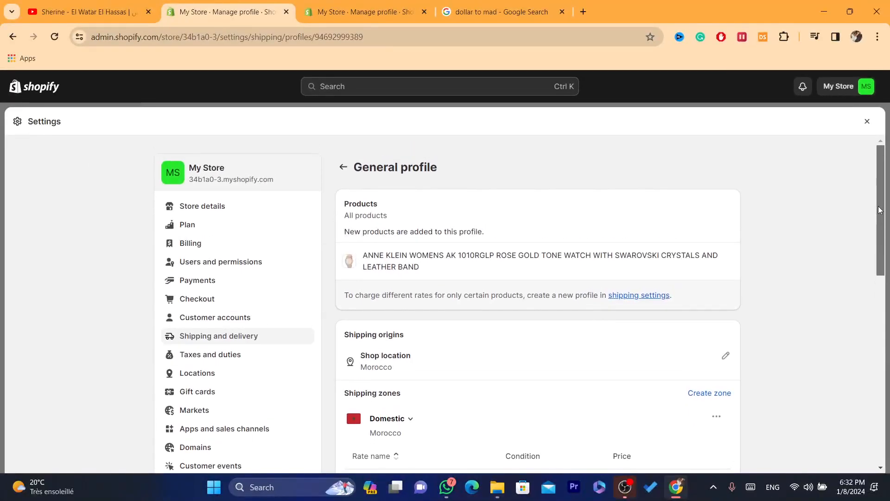
{"action": "scroll", "coordinate": [353, 246], "scroll_direction": "down", "scroll_amount": 4}
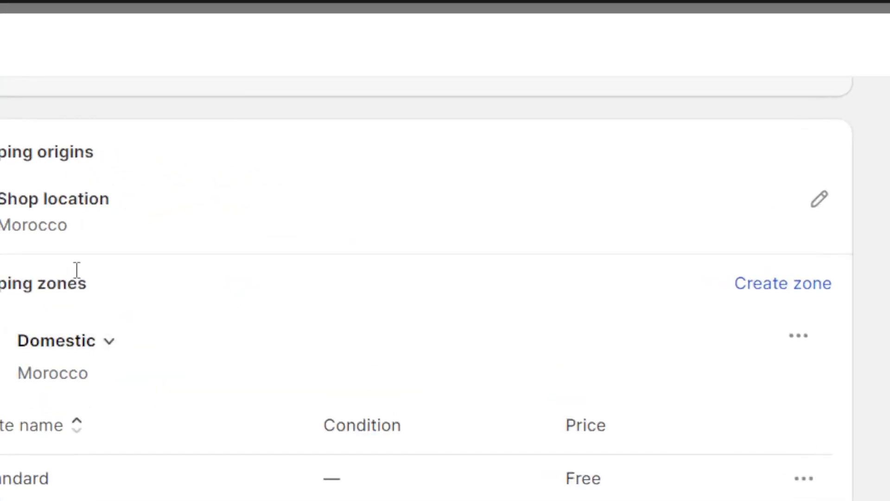
{"action": "left_click_drag", "start_coordinate": [0, 188], "coordinate": [82, 251]}
{"action": "left_click_drag", "start_coordinate": [148, 228], "coordinate": [118, 222]}
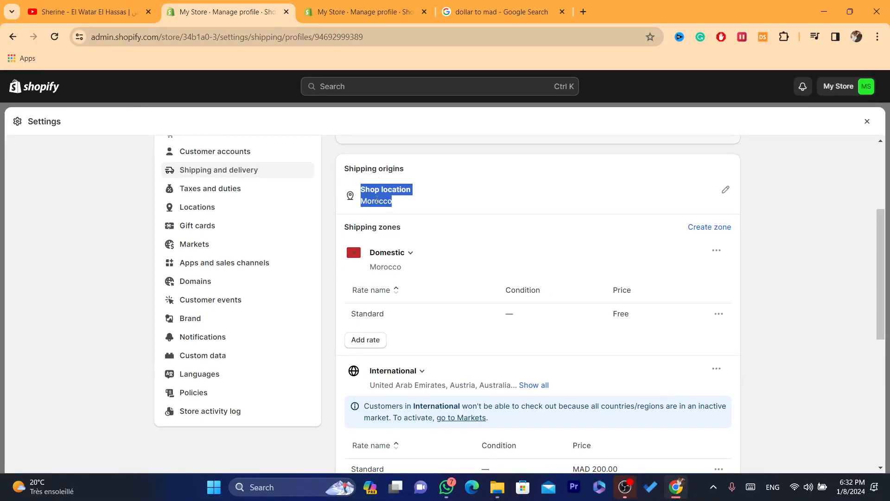
{"action": "left_click", "coordinate": [400, 206]}
{"action": "double_click", "coordinate": [371, 200]}
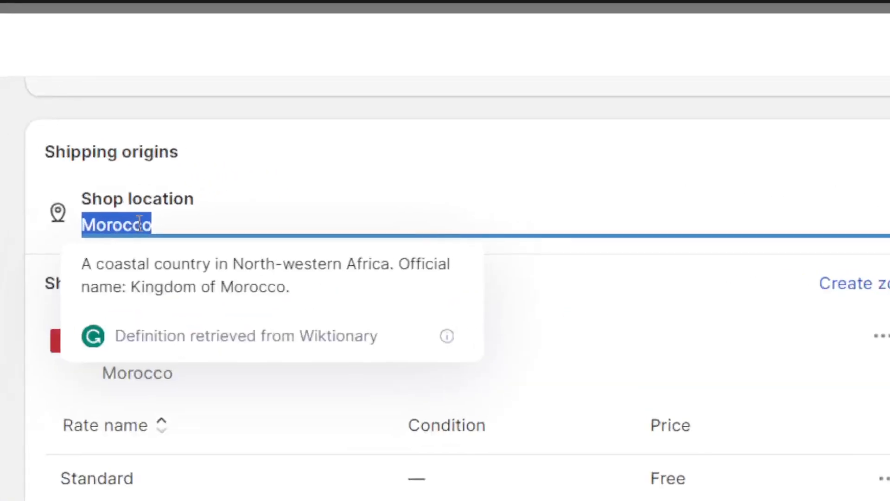
{"action": "left_click", "coordinate": [378, 202]}
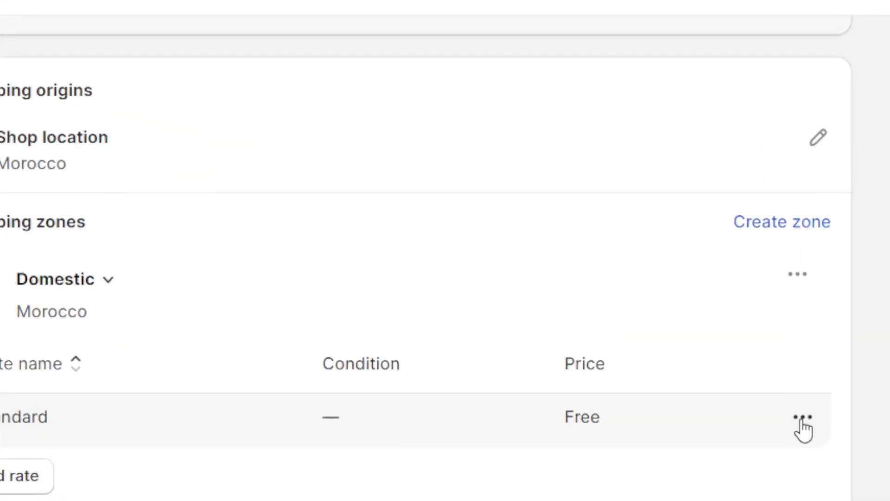
- Edit the Standard rate of the Domestic shipping zone and set its price to MAD 20
{"action": "left_click", "coordinate": [718, 315]}
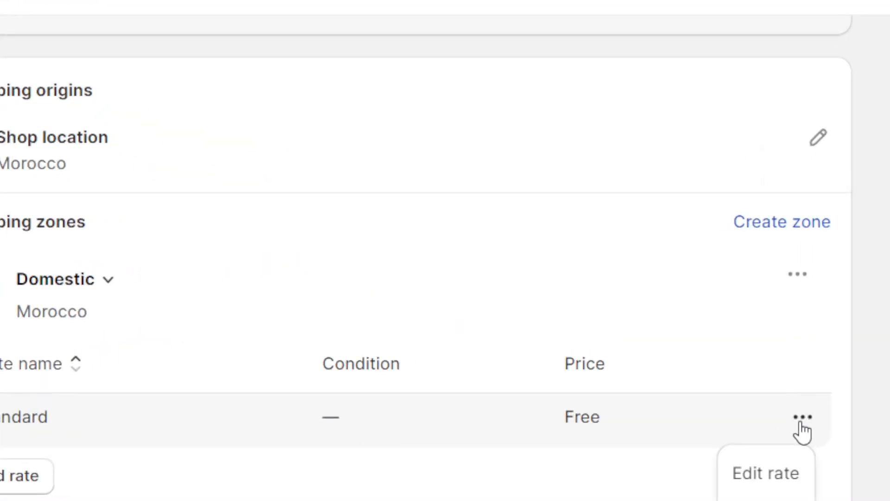
{"action": "left_click", "coordinate": [760, 428]}
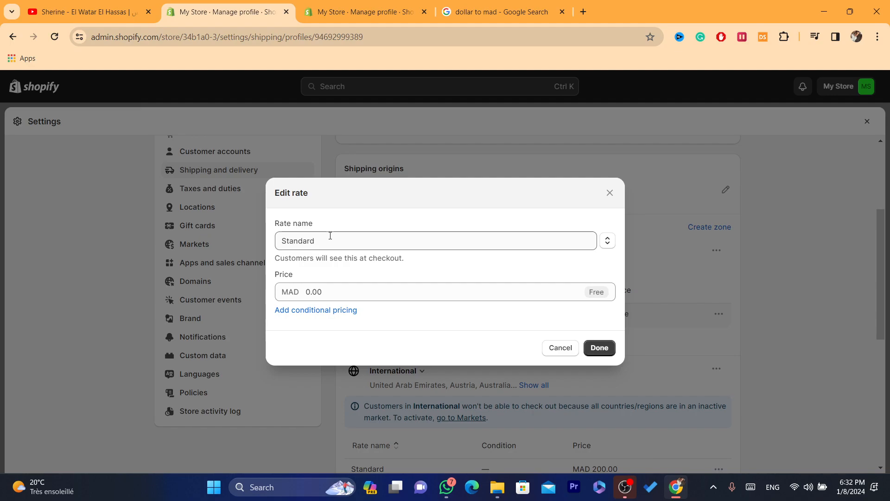
{"action": "left_click", "coordinate": [323, 292]}
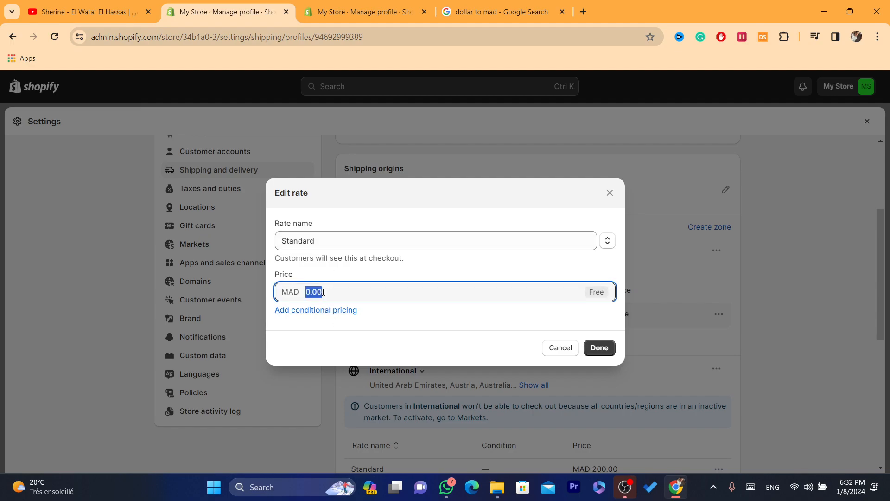
{"action": "type", "text": "20"}
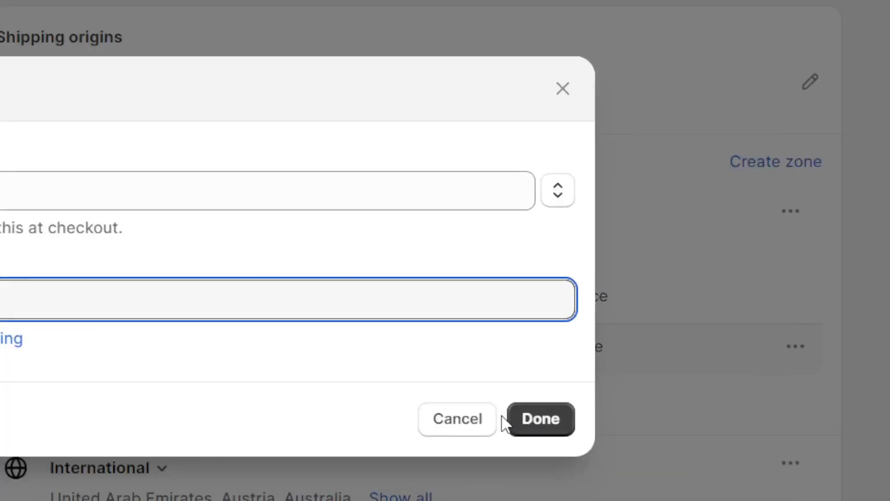
{"action": "left_click", "coordinate": [600, 348]}
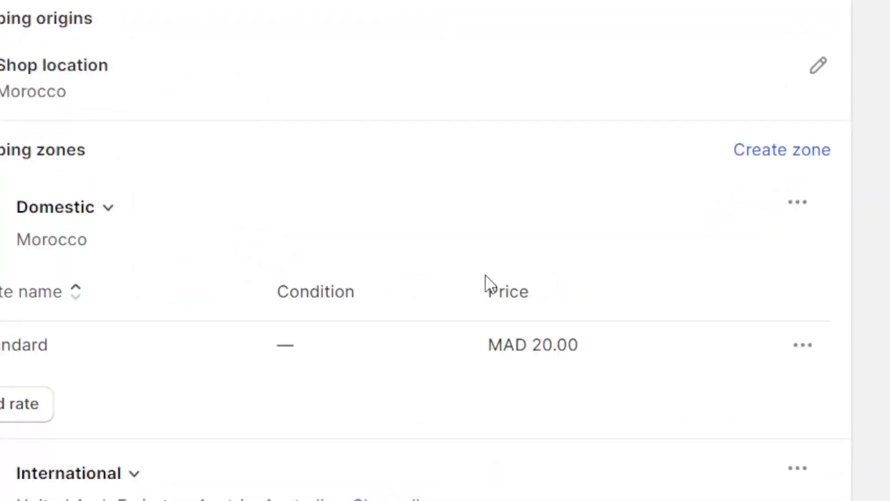
- Check the Domestic zone's rate price and save the changes to the general shipping profile
{"action": "left_click_drag", "start_coordinate": [484, 284], "coordinate": [618, 387]}
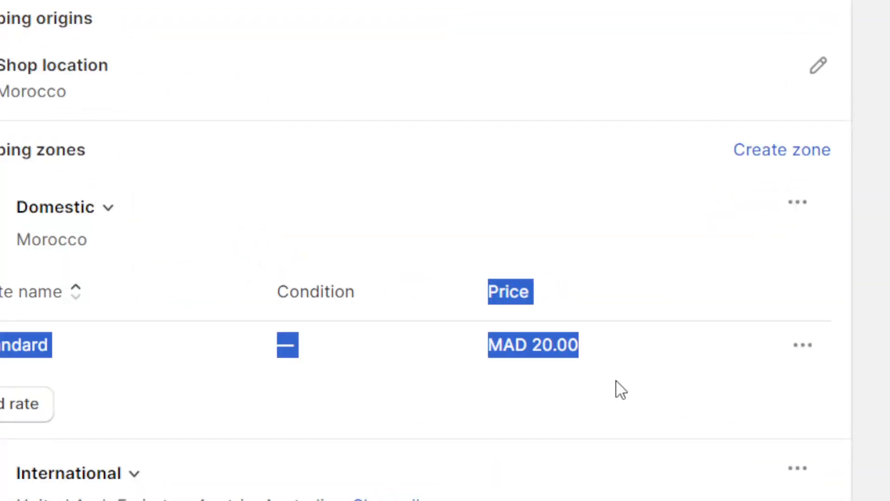
{"action": "left_click", "coordinate": [617, 387]}
{"action": "left_click_drag", "start_coordinate": [493, 292], "coordinate": [588, 369]}
{"action": "left_click", "coordinate": [588, 369]}
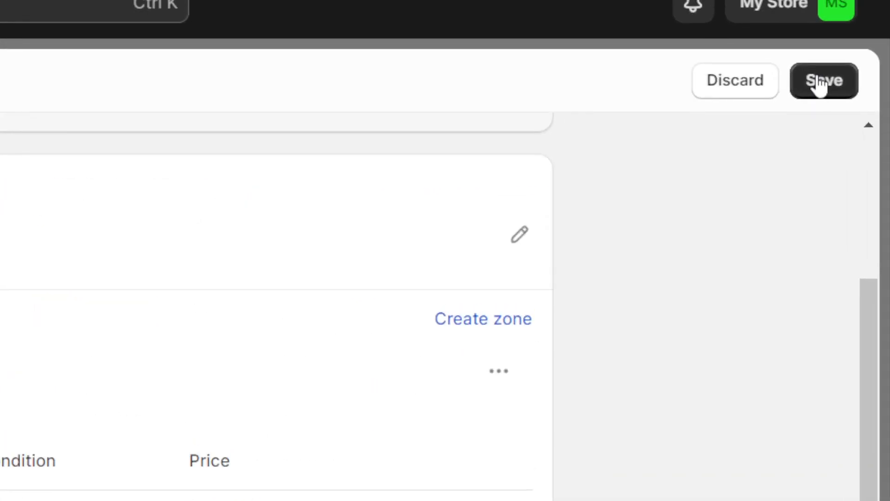
{"action": "left_click", "coordinate": [857, 122]}
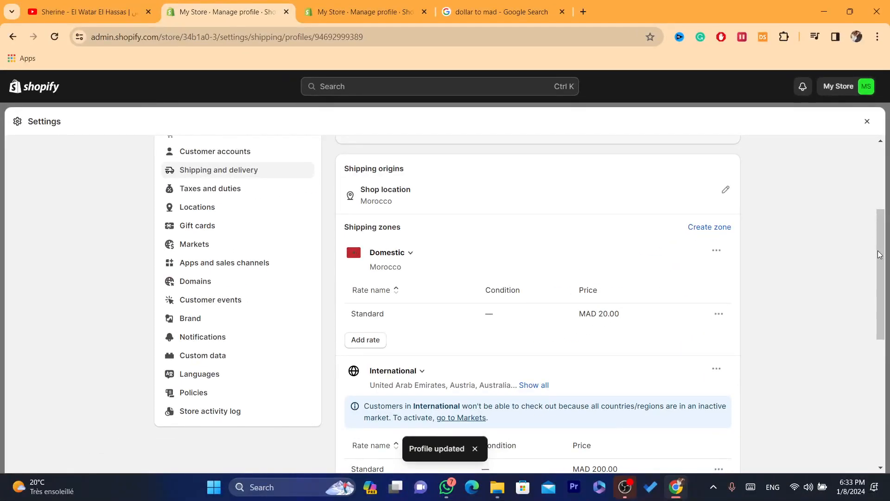
- Review the International zone and open the Markets settings from the section about shipping to more places
{"action": "scroll", "coordinate": [662, 264], "scroll_direction": "down", "scroll_amount": 3}
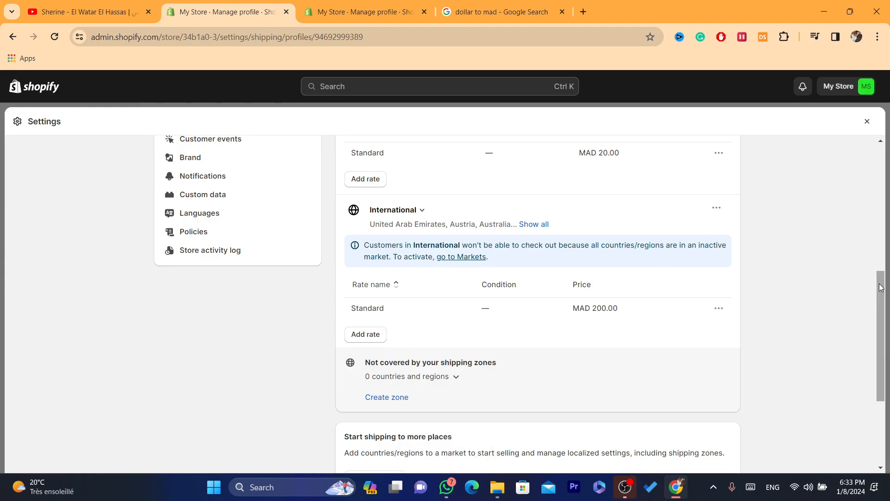
{"action": "left_click_drag", "start_coordinate": [881, 287], "coordinate": [873, 403]}
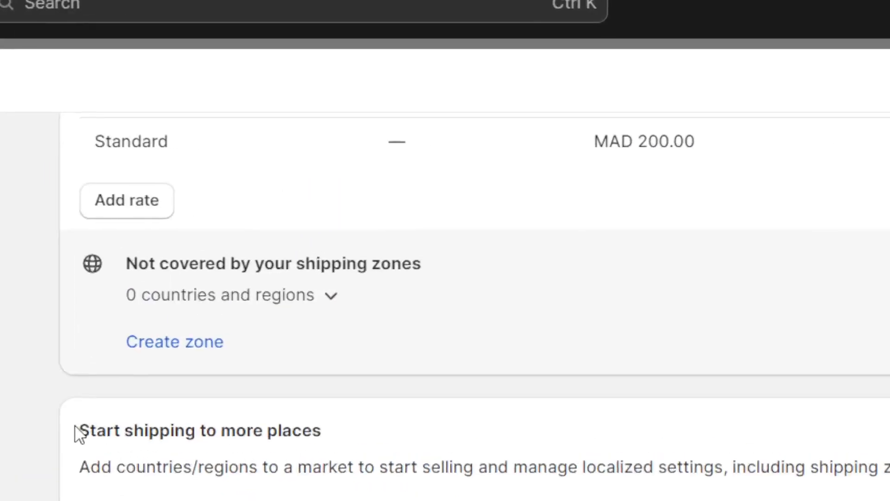
{"action": "left_click_drag", "start_coordinate": [343, 277], "coordinate": [460, 282]}
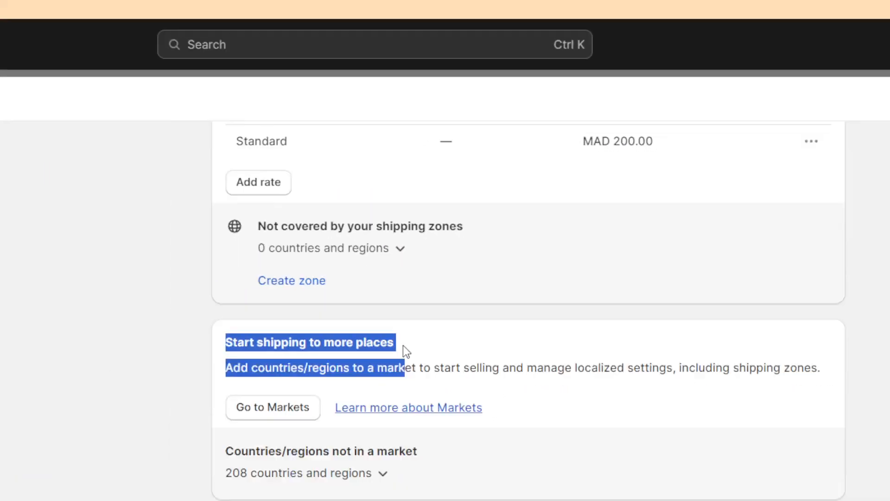
{"action": "left_click", "coordinate": [239, 434]}
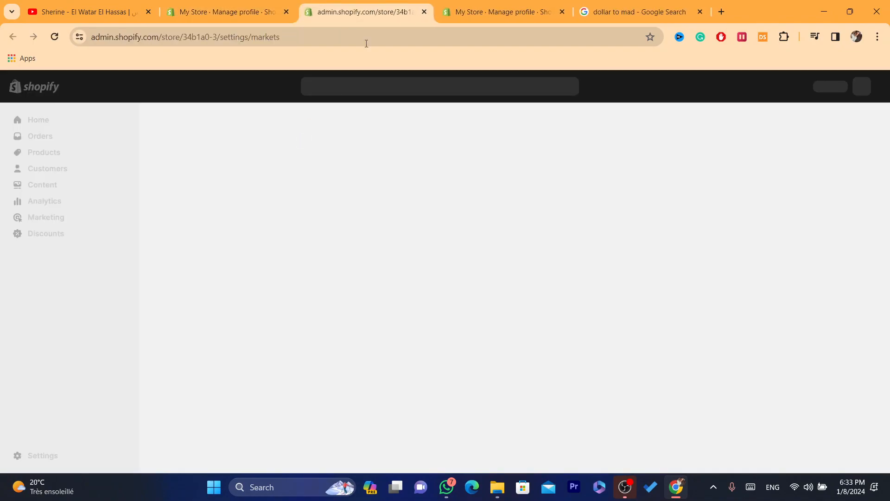
{"action": "left_click", "coordinate": [364, 37]}
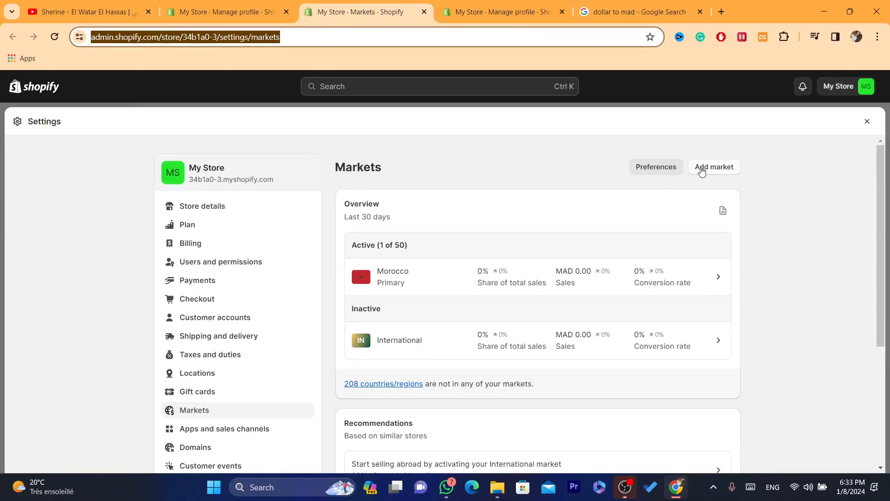
- Start adding a new market and name it "SHOPIFY COUNTRIES I WOULD LIKE TO SHIP"
{"action": "left_click", "coordinate": [704, 171]}
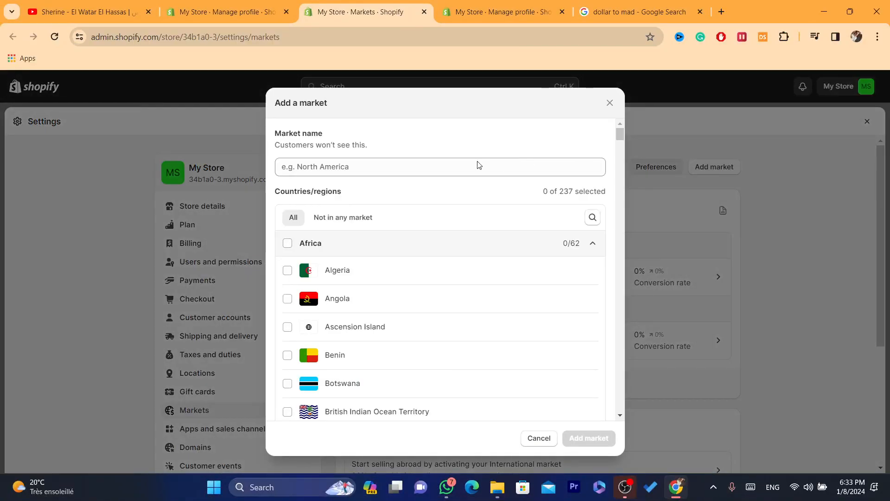
{"action": "left_click", "coordinate": [304, 166]}
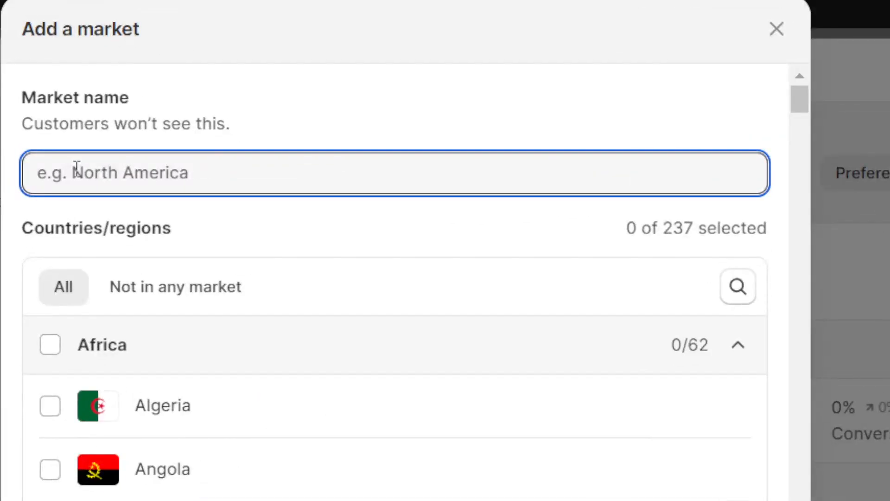
{"action": "type", "text": "SHO"}
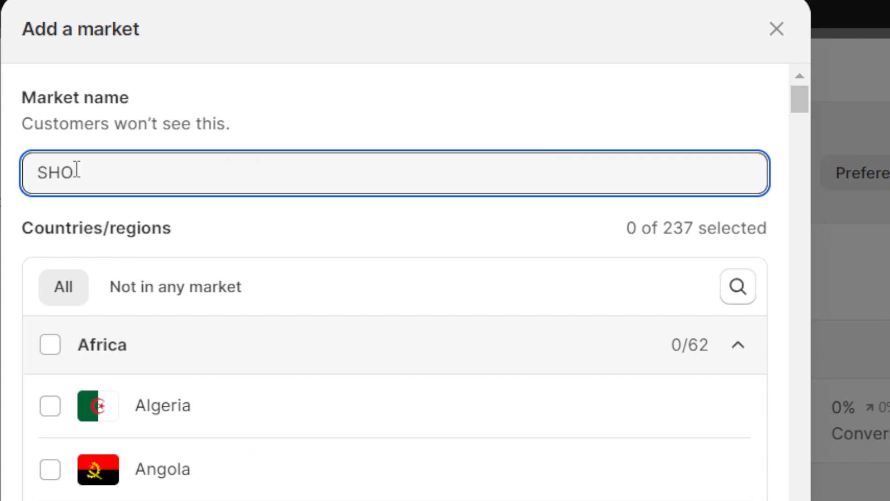
{"action": "type", "text": "OPIFY COUNTR"}
{"action": "type", "text": "UE"}
{"action": "key", "text": "BackSpace"}
{"action": "key", "text": "BackSpace"}
{"action": "type", "text": "I"}
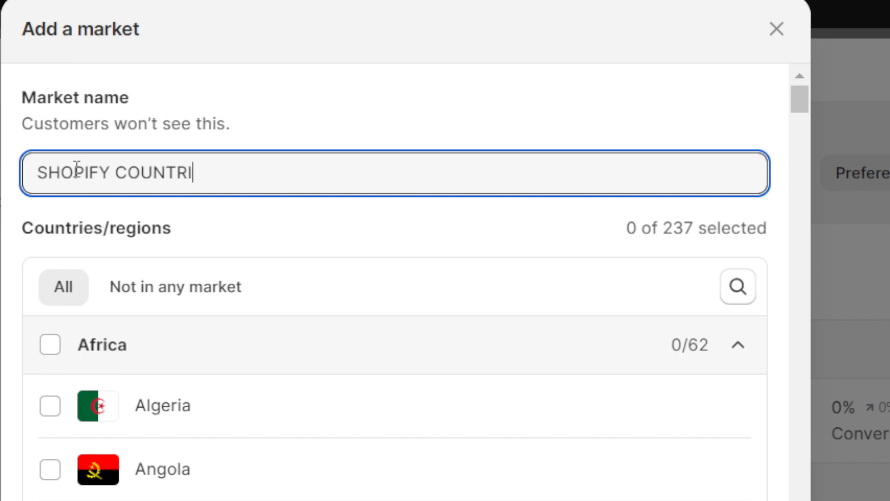
{"action": "type", "text": "ES I WOULD LIKE TO "}
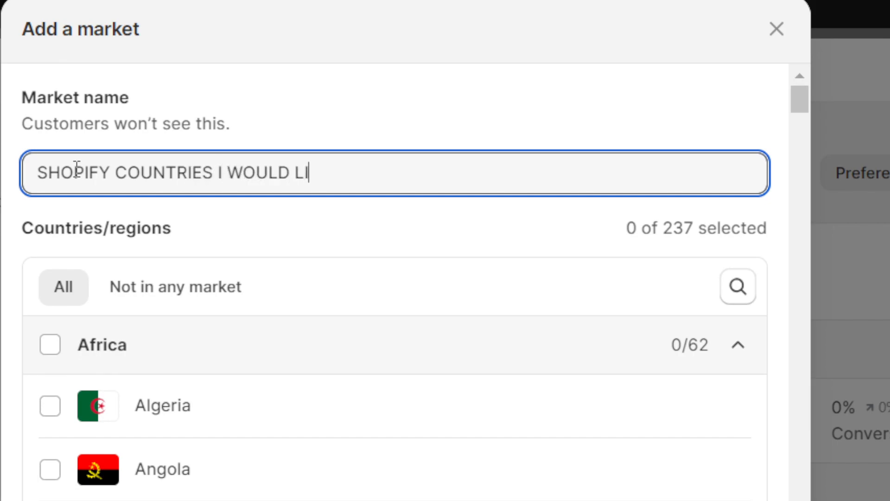
{"action": "type", "text": "SHIP"}
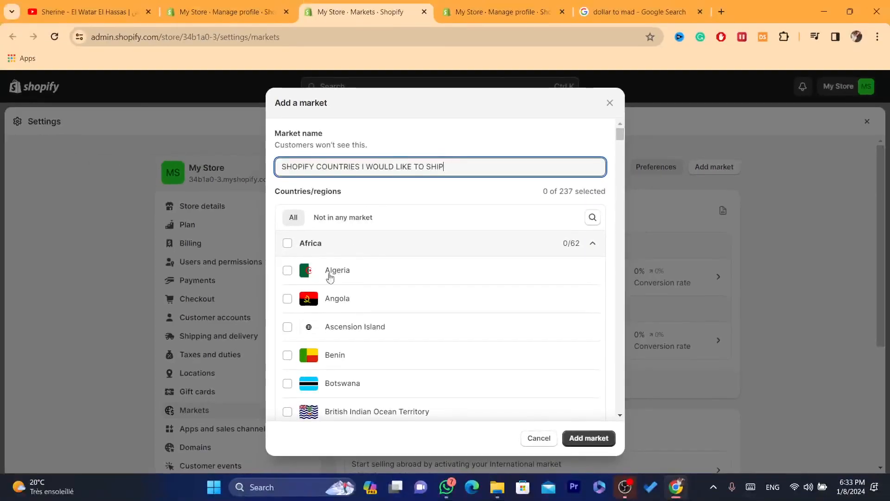
- Select Algeria and the whole Africa group as countries for the new market
{"action": "left_click", "coordinate": [287, 270]}
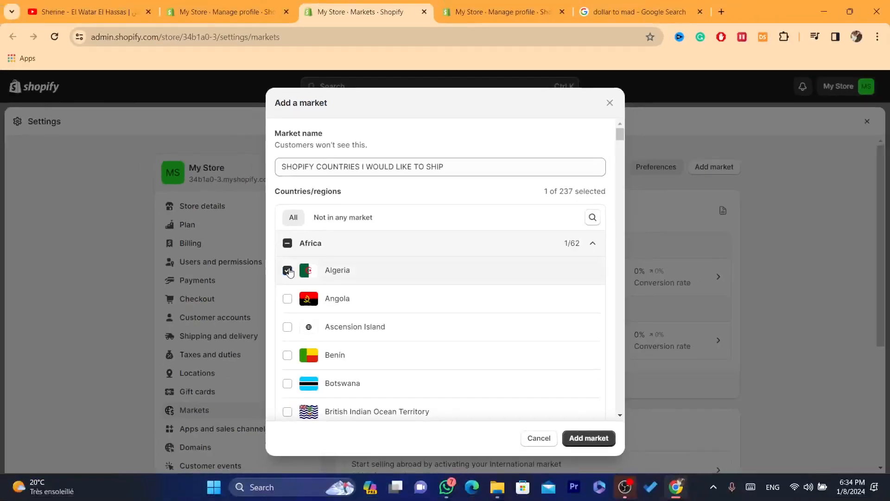
{"action": "left_click", "coordinate": [77, 345]}
{"action": "left_click", "coordinate": [77, 344]}
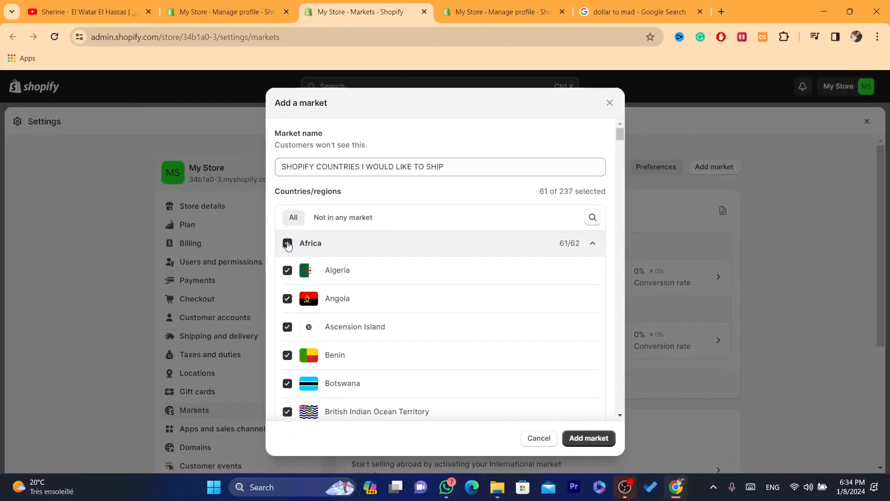
{"action": "left_click", "coordinate": [287, 243]}
- Select all countries in the Asia group for the new market
{"action": "left_click_drag", "start_coordinate": [618, 135], "coordinate": [611, 183]}
{"action": "scroll", "coordinate": [610, 184], "scroll_direction": "down", "scroll_amount": 15}
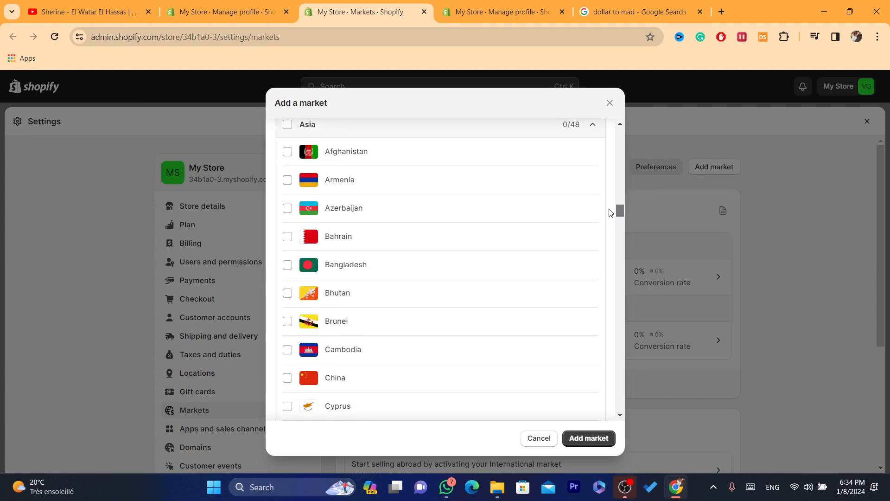
{"action": "left_click", "coordinate": [288, 124]}
{"action": "left_click", "coordinate": [288, 124]}
{"action": "left_click", "coordinate": [288, 123]}
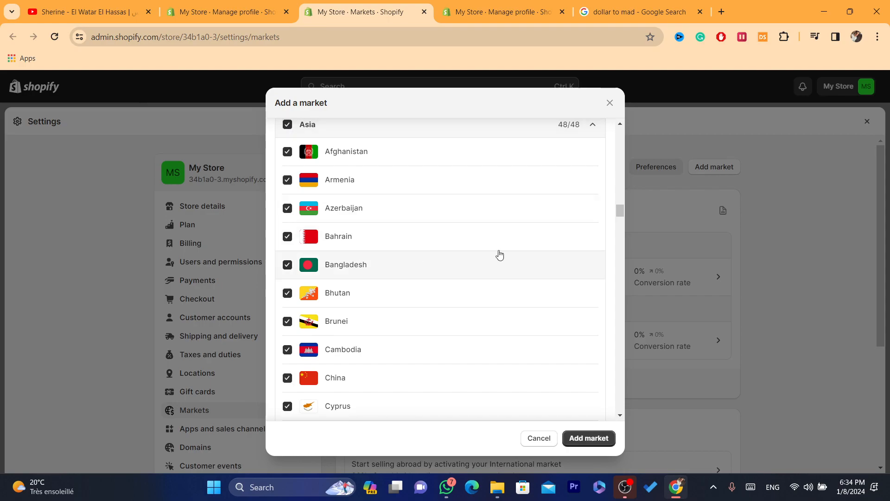
- Try the whole Europe group, clear it, and select only Åland Islands, Albania and Andorra there
{"action": "left_click_drag", "start_coordinate": [619, 210], "coordinate": [617, 259]}
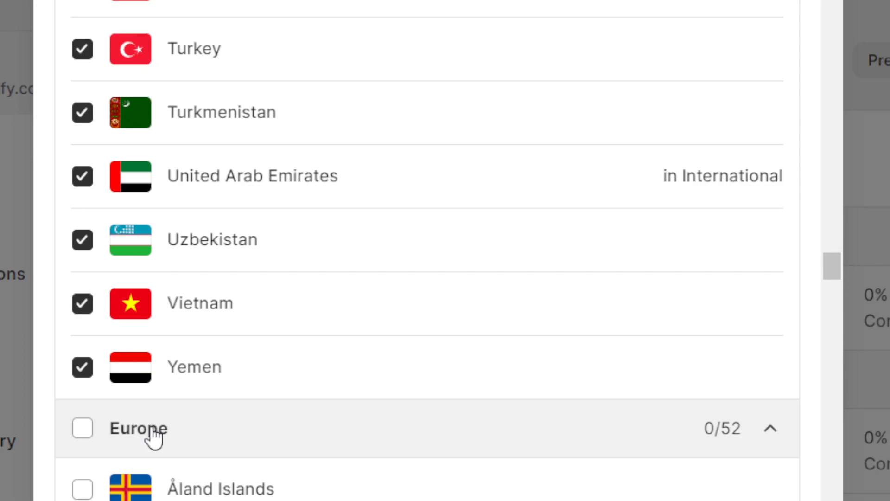
{"action": "left_click", "coordinate": [83, 434]}
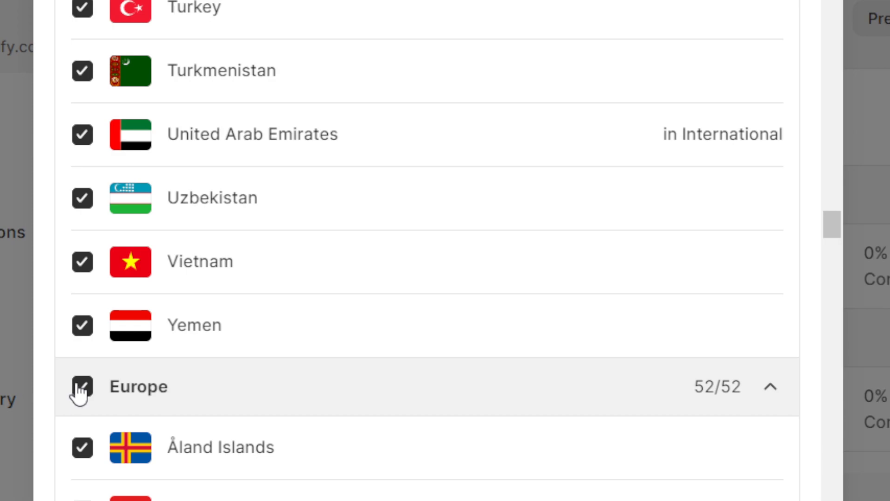
{"action": "left_click", "coordinate": [81, 387]}
{"action": "left_click", "coordinate": [287, 359]}
{"action": "left_click", "coordinate": [287, 386]}
{"action": "left_click", "coordinate": [287, 413]}
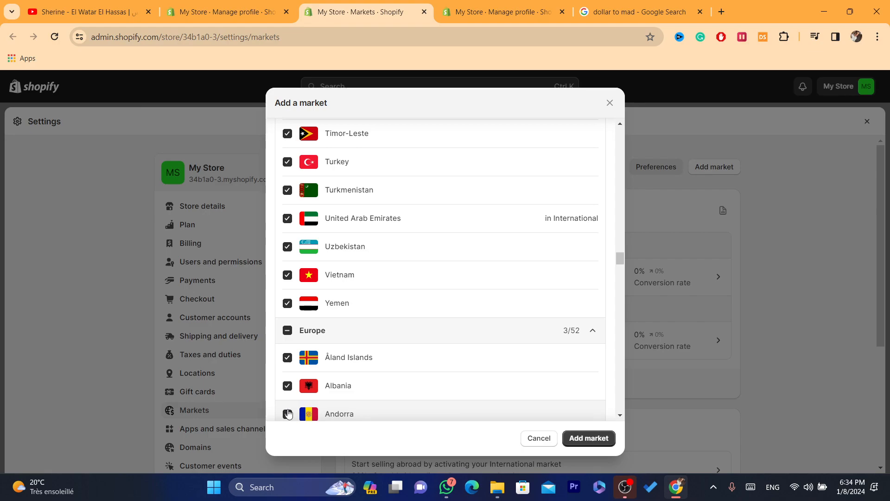
- Also select Belarus in the Europe group and add the new market
{"action": "left_click_drag", "start_coordinate": [620, 255], "coordinate": [620, 265]}
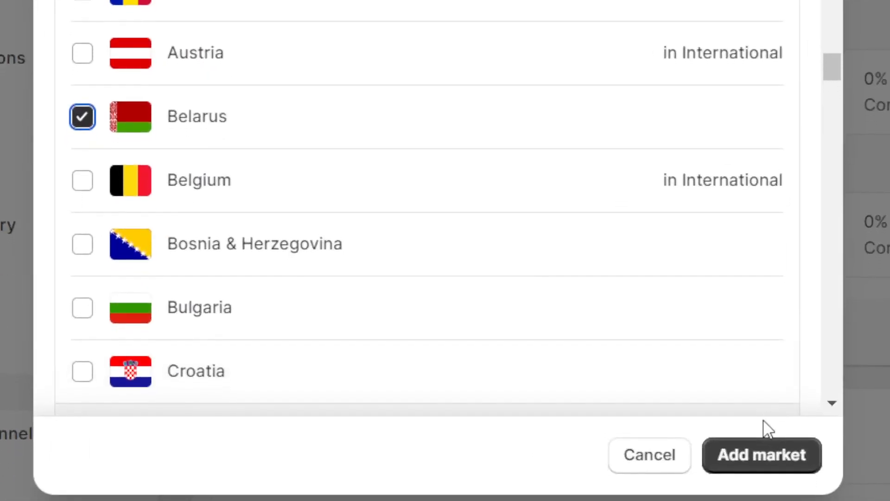
{"action": "left_click", "coordinate": [760, 437]}
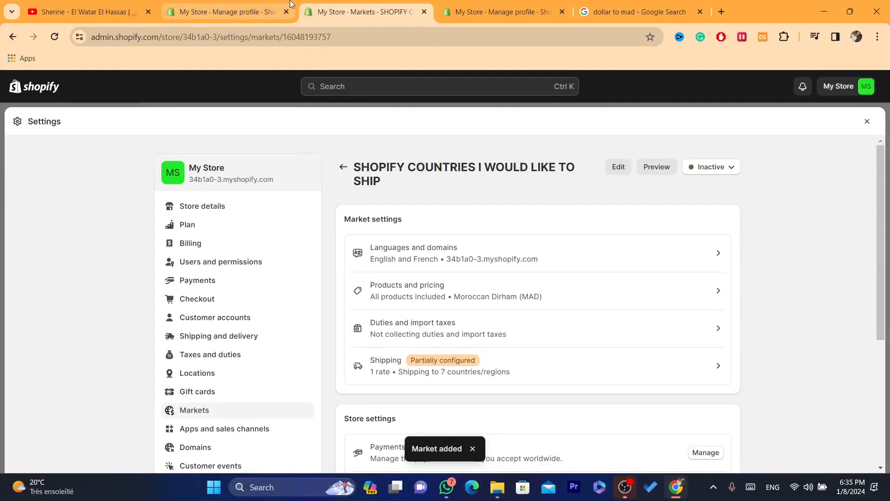
- Return to the browser tab with the General shipping profile and reload the page
{"action": "left_click", "coordinate": [208, 4]}
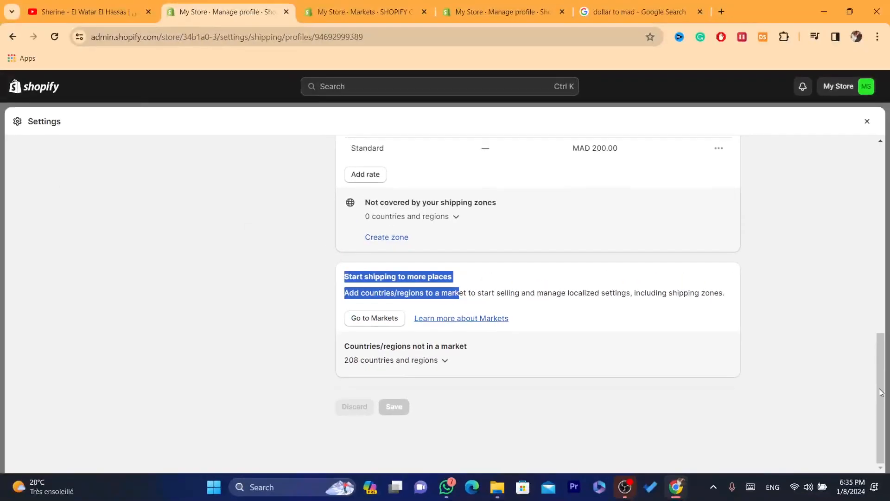
{"action": "scroll", "coordinate": [880, 397], "scroll_direction": "up", "scroll_amount": 10}
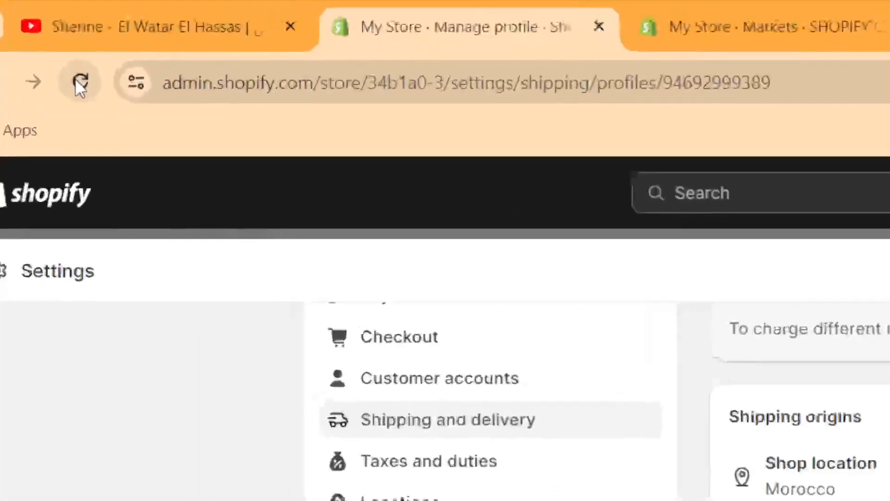
{"action": "left_click", "coordinate": [49, 74]}
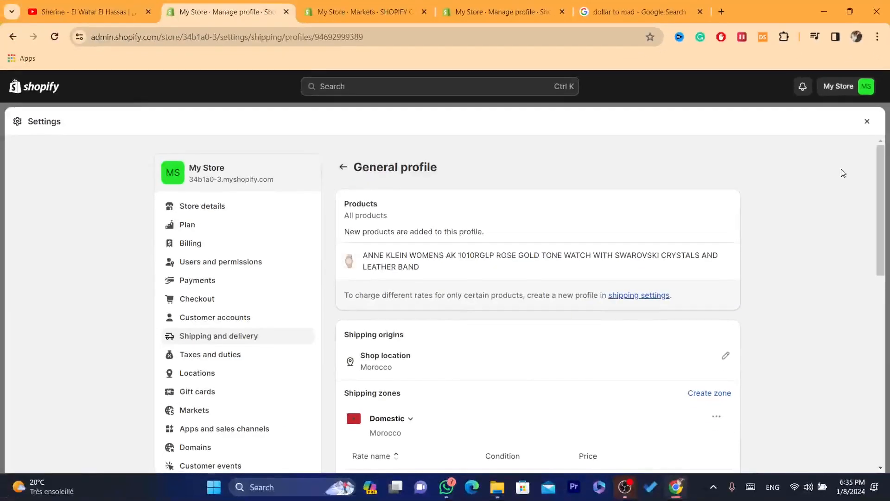
- Leave and reopen the store settings, then open the General profile under Shipping and delivery
{"action": "left_click", "coordinate": [865, 122]}
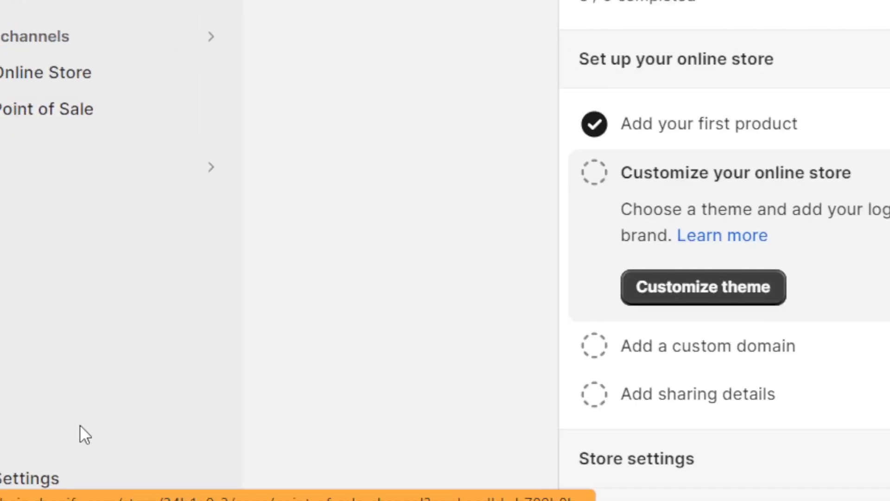
{"action": "left_click", "coordinate": [66, 434]}
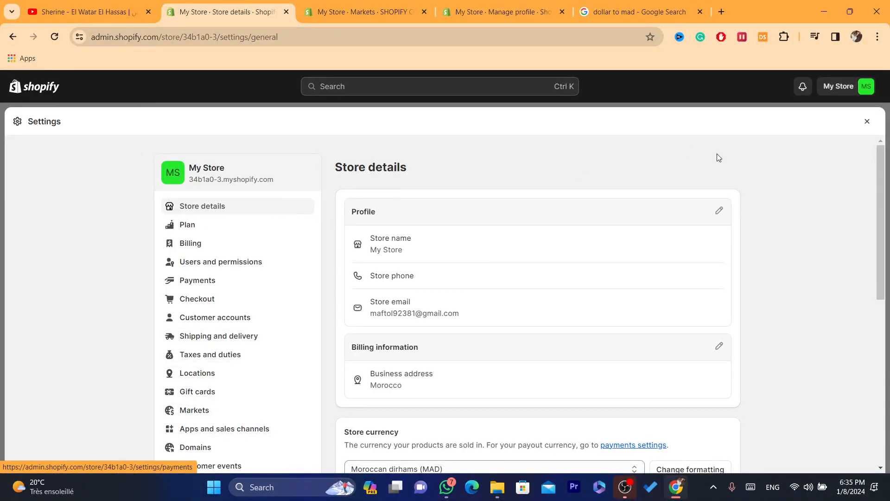
{"action": "left_click", "coordinate": [866, 122]}
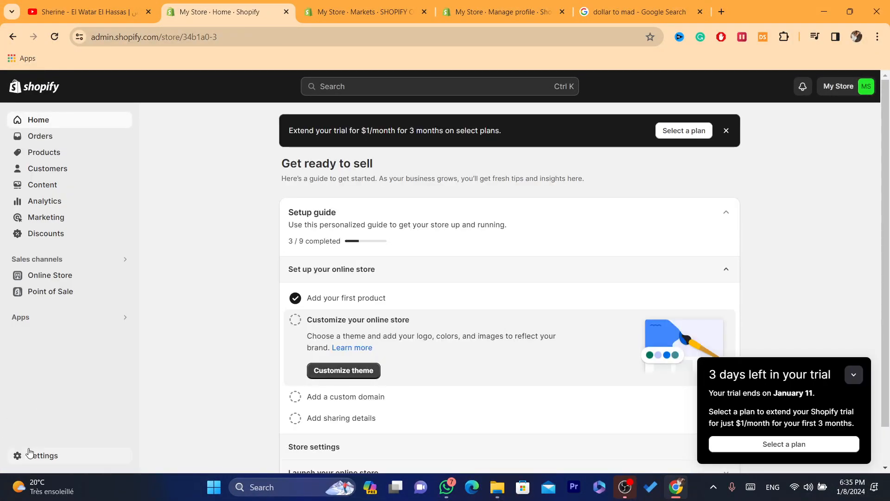
{"action": "left_click", "coordinate": [29, 454]}
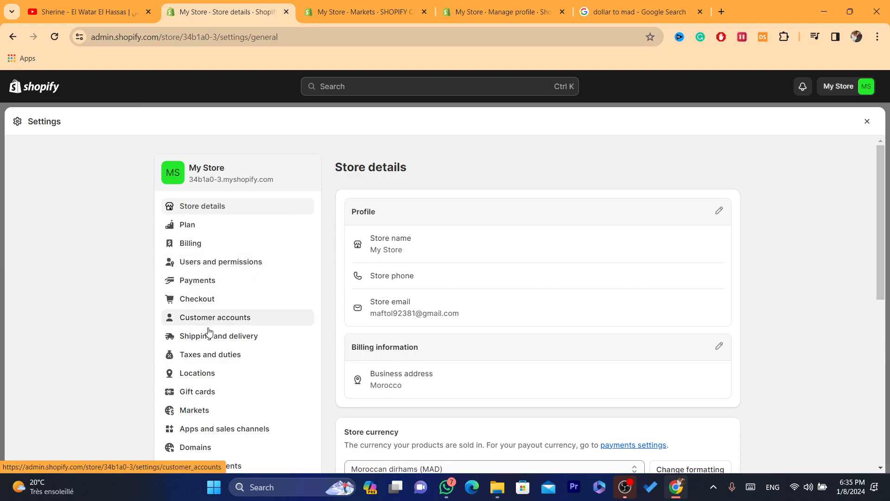
{"action": "left_click", "coordinate": [207, 337]}
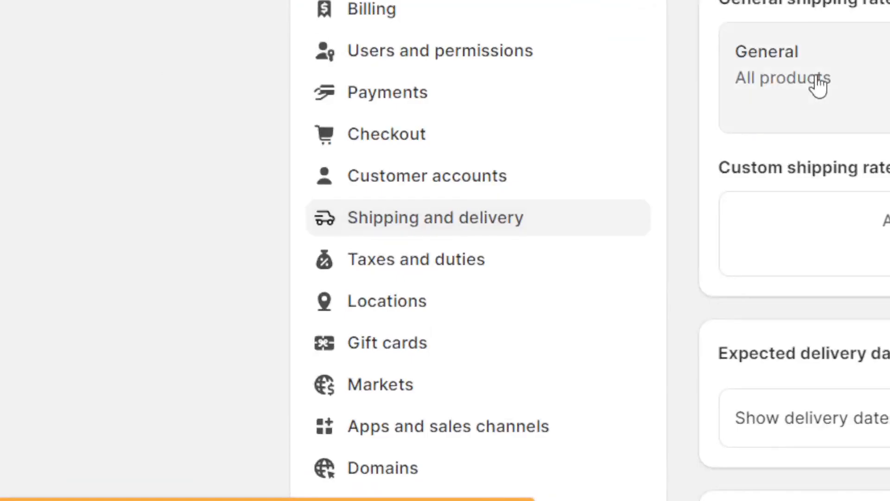
{"action": "left_click", "coordinate": [390, 276]}
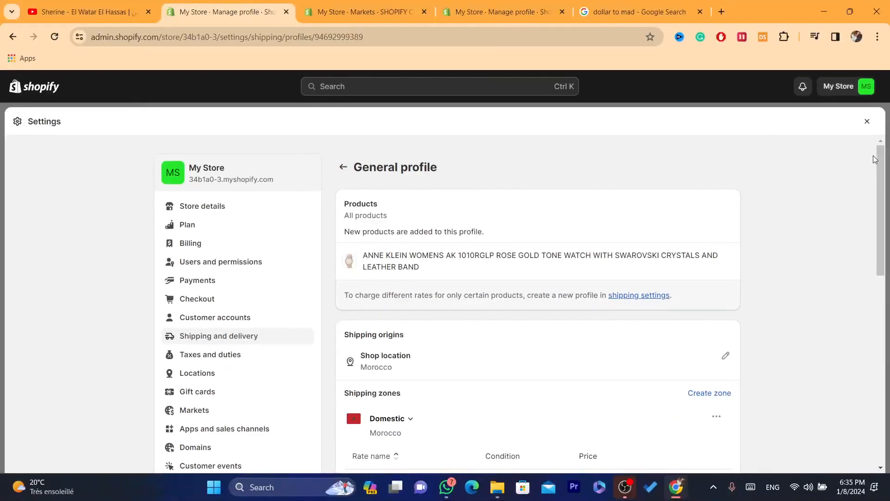
- Create a shipping zone for the uncovered countries and include the whole "SHOPIFY COUNTRIES I WOULD LIKE TO SHIP" market
{"action": "scroll", "coordinate": [880, 170], "scroll_direction": "down", "scroll_amount": 8}
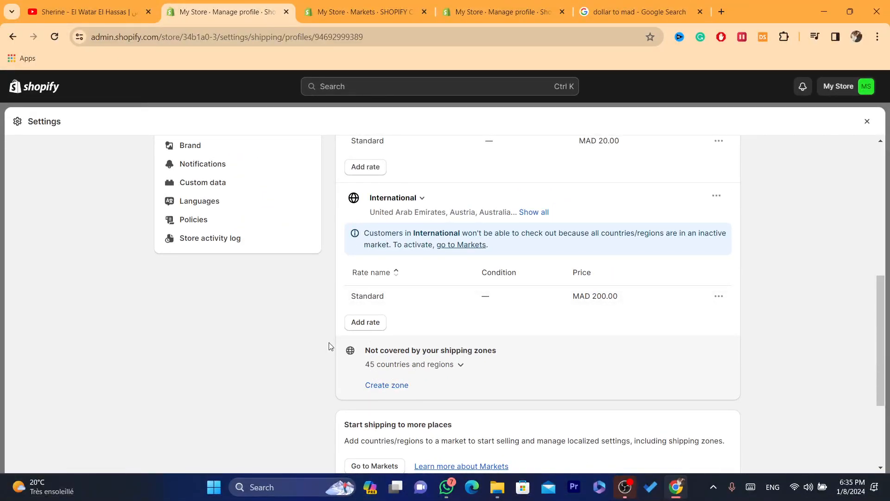
{"action": "left_click_drag", "start_coordinate": [369, 347], "coordinate": [461, 366]}
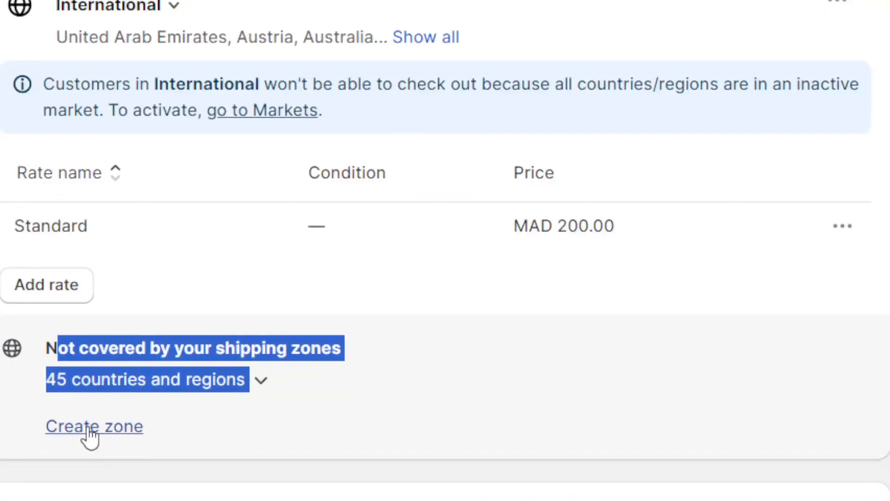
{"action": "left_click", "coordinate": [89, 431]}
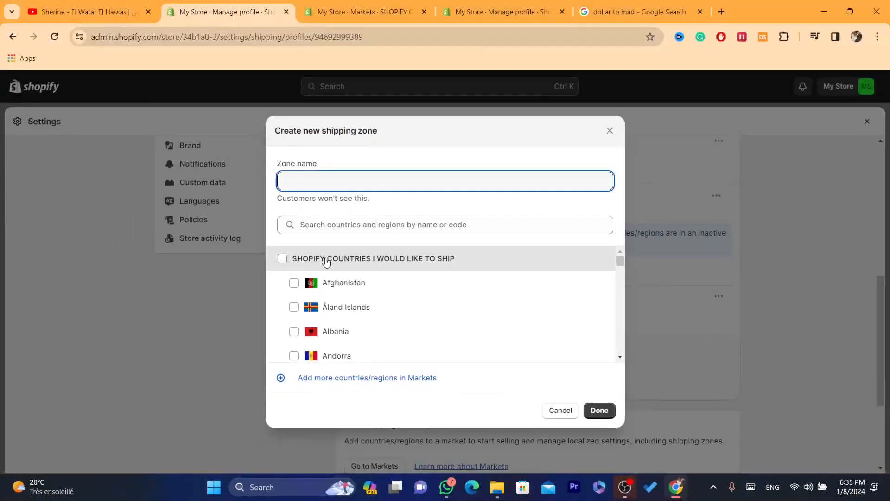
{"action": "left_click_drag", "start_coordinate": [487, 261], "coordinate": [412, 260]}
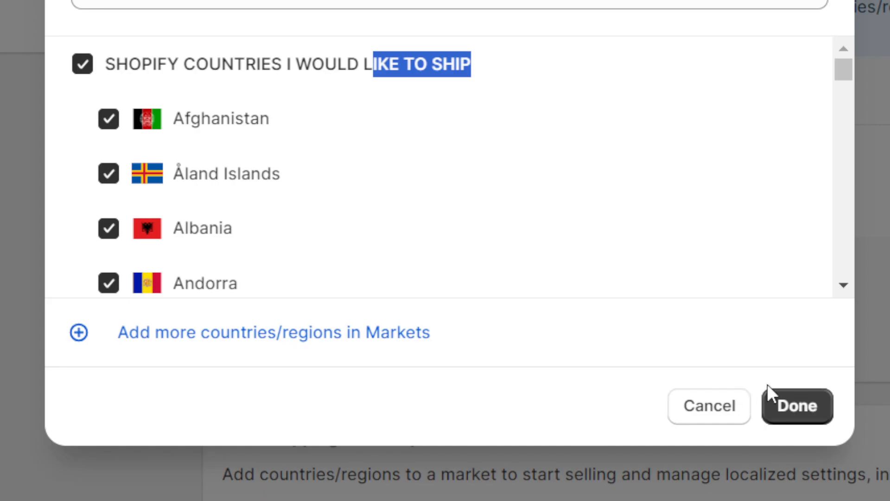
{"action": "left_click", "coordinate": [799, 406]}
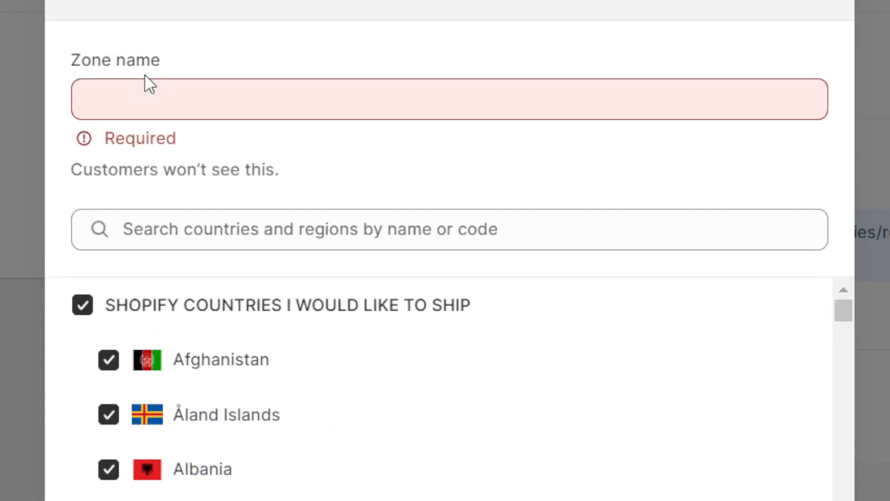
- Name the new shipping zone "countrie i like to ship to" and confirm it
{"action": "left_click", "coordinate": [131, 97]}
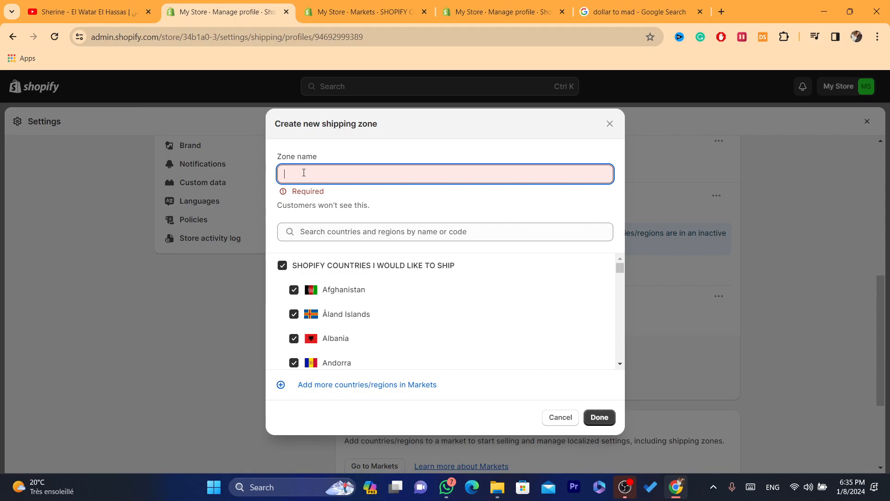
{"action": "type", "text": "countrue"}
{"action": "key", "text": "BackSpace"}
{"action": "key", "text": "BackSpace"}
{"action": "type", "text": "ie i like "}
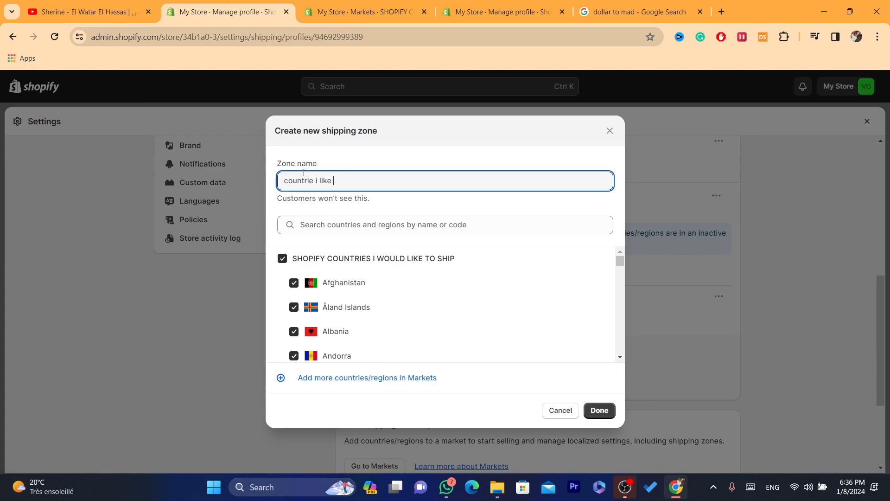
{"action": "type", "text": "to ship to"}
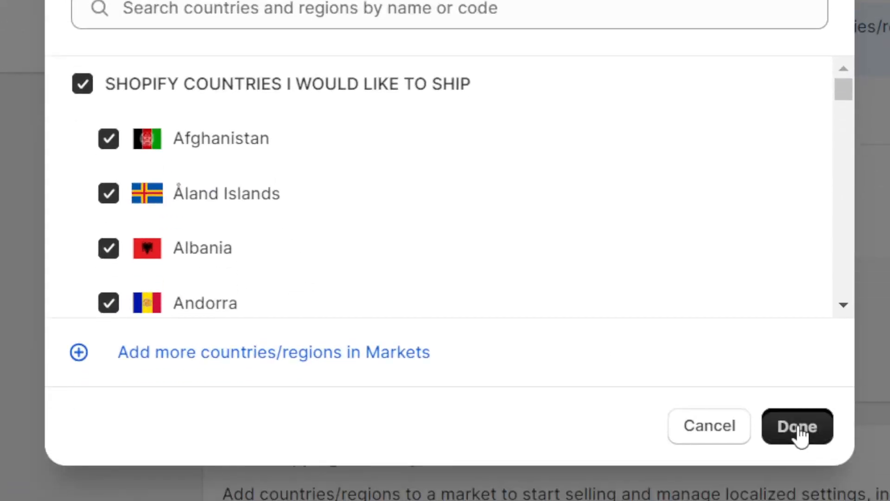
{"action": "left_click", "coordinate": [599, 410]}
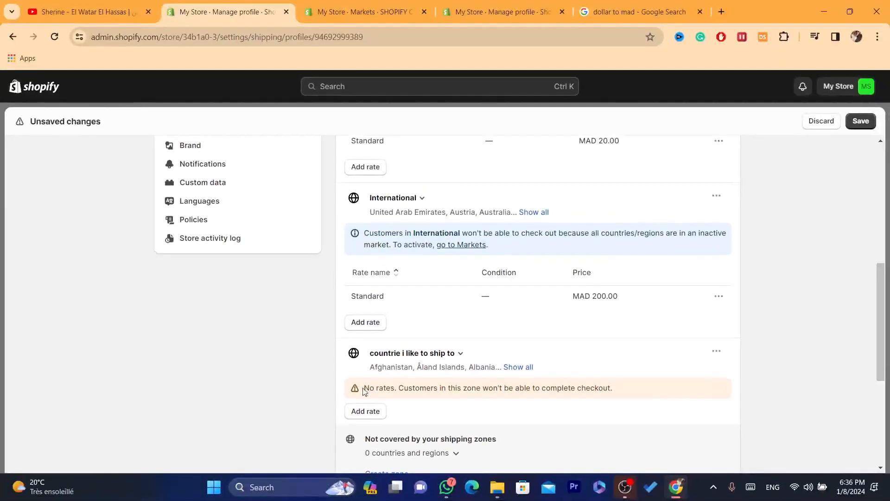
- Add a Standard shipping rate priced at MAD 20.00 to the "countrie i like to ship to" zone
{"action": "left_click_drag", "start_coordinate": [264, 375], "coordinate": [456, 376]}
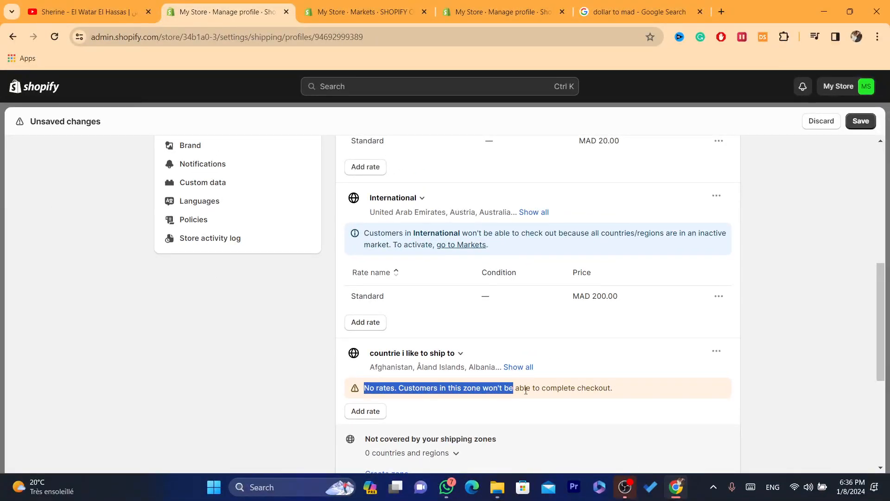
{"action": "left_click_drag", "start_coordinate": [525, 390], "coordinate": [615, 394]}
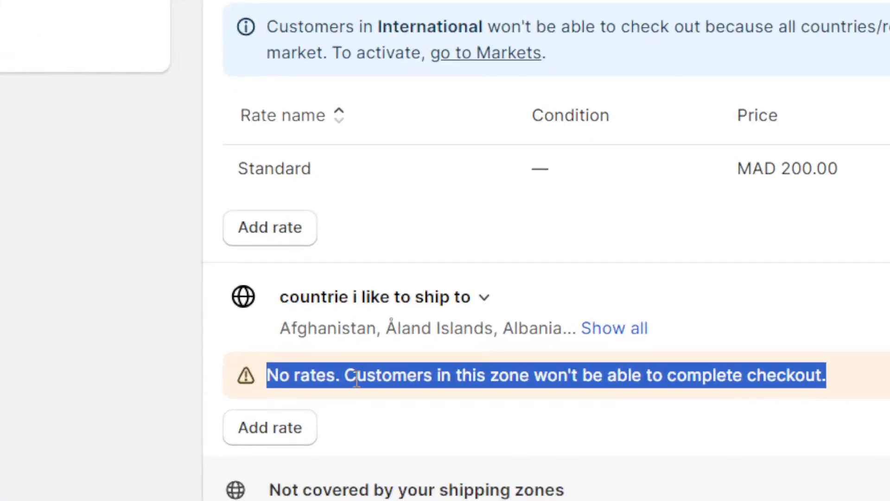
{"action": "left_click", "coordinate": [260, 431]}
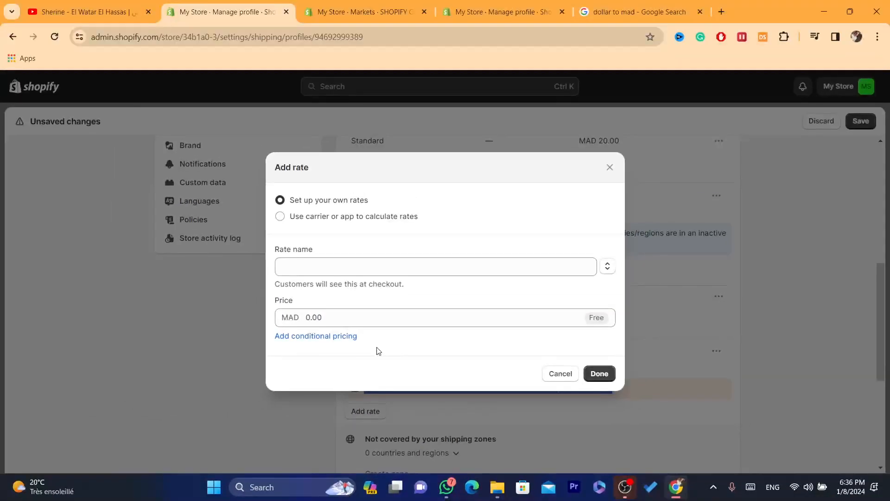
{"action": "left_click", "coordinate": [305, 265]}
{"action": "left_click", "coordinate": [314, 283]}
{"action": "left_click", "coordinate": [295, 266]}
{"action": "left_click", "coordinate": [302, 288]}
{"action": "left_click", "coordinate": [327, 315]}
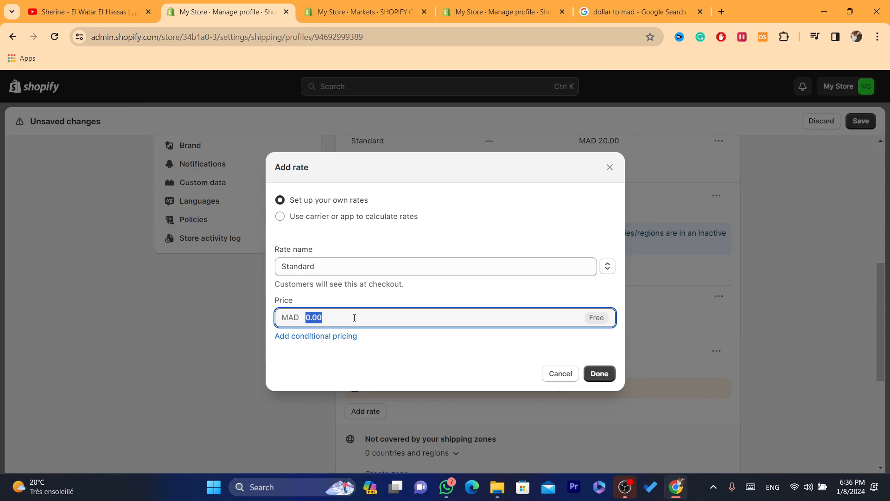
{"action": "type", "text": "2"}
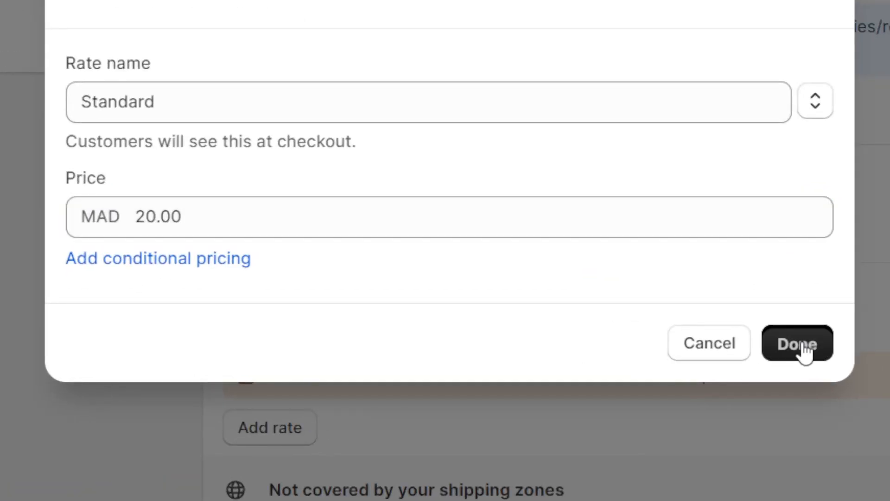
{"action": "left_click", "coordinate": [601, 373]}
- Save the changes to the General shipping profile and check its list of zones
{"action": "left_click_drag", "start_coordinate": [875, 220], "coordinate": [880, 262]}
{"action": "left_click", "coordinate": [822, 48]}
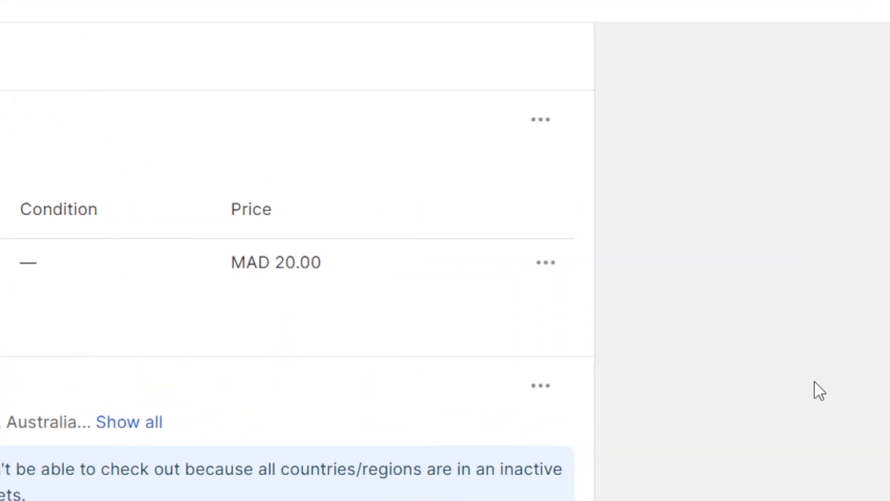
{"action": "scroll", "coordinate": [862, 428], "scroll_direction": "down", "scroll_amount": 3}
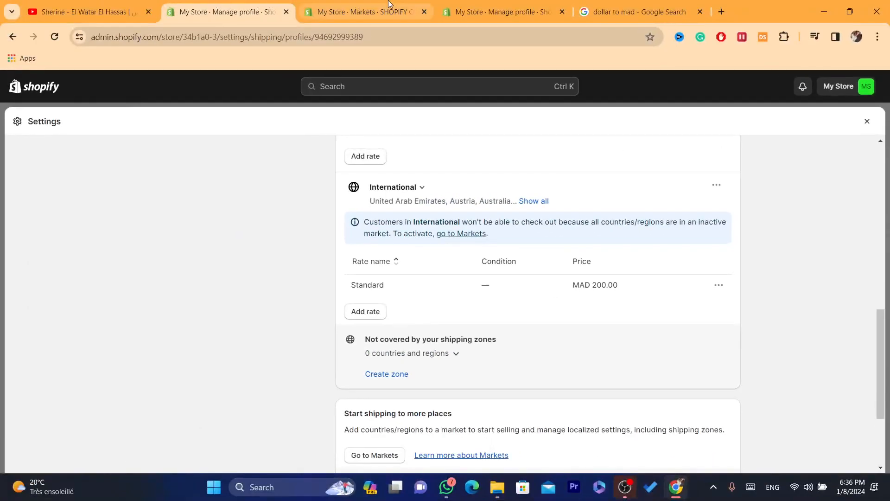
- In the browser tab showing the new market, reopen the store settings at Shipping and delivery
{"action": "left_click", "coordinate": [388, 4]}
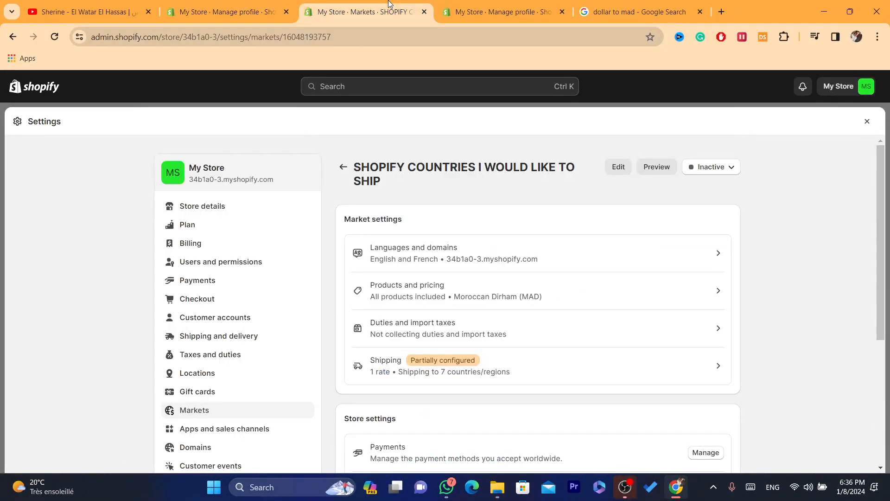
{"action": "left_click", "coordinate": [866, 122]}
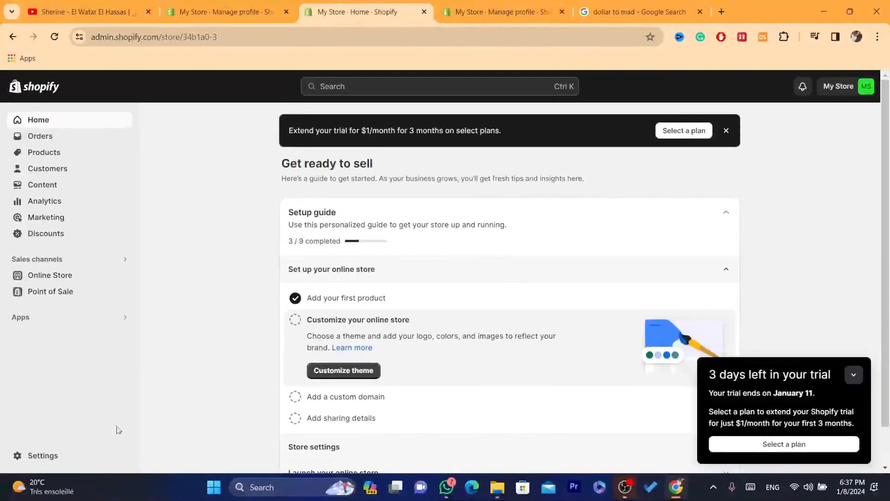
{"action": "left_click", "coordinate": [35, 459]}
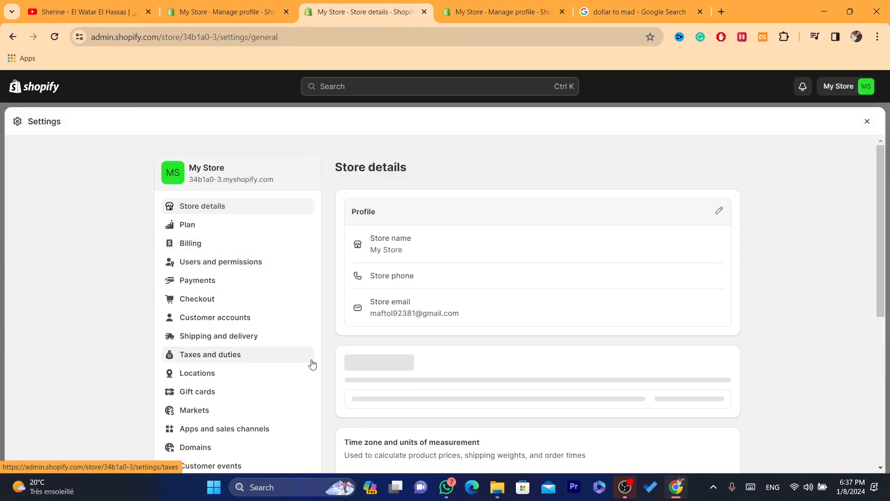
{"action": "scroll", "coordinate": [383, 270], "scroll_direction": "down", "scroll_amount": 4}
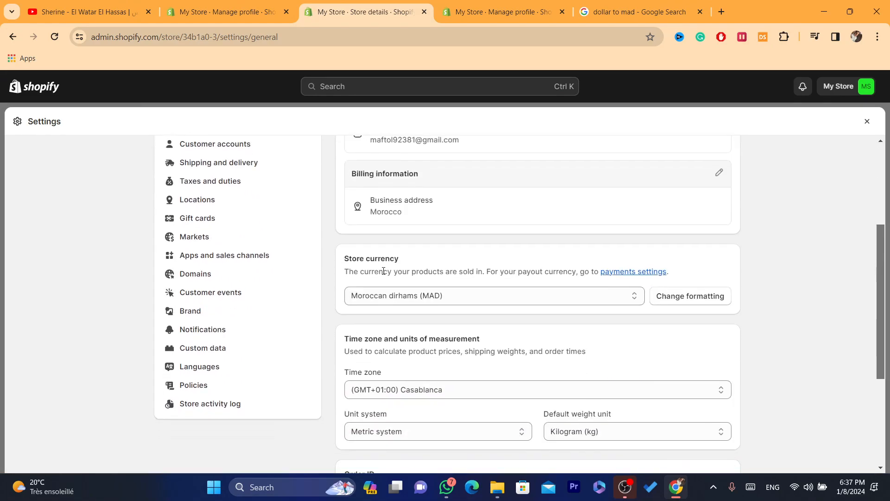
{"action": "left_click", "coordinate": [203, 161]}
- Look through the Shipping and delivery page from carrier rates to general rates and open the General profile
{"action": "left_click_drag", "start_coordinate": [884, 173], "coordinate": [888, 395]}
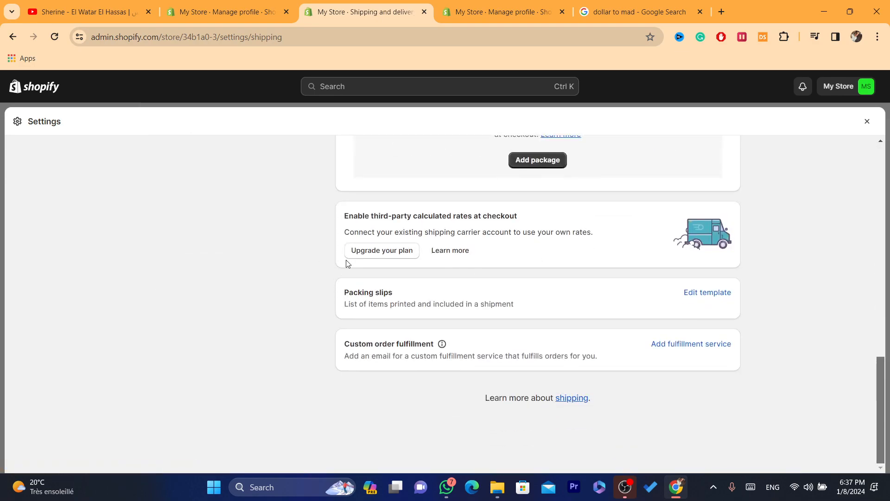
{"action": "left_click_drag", "start_coordinate": [884, 378], "coordinate": [882, 254]}
{"action": "left_click_drag", "start_coordinate": [884, 287], "coordinate": [875, 222]}
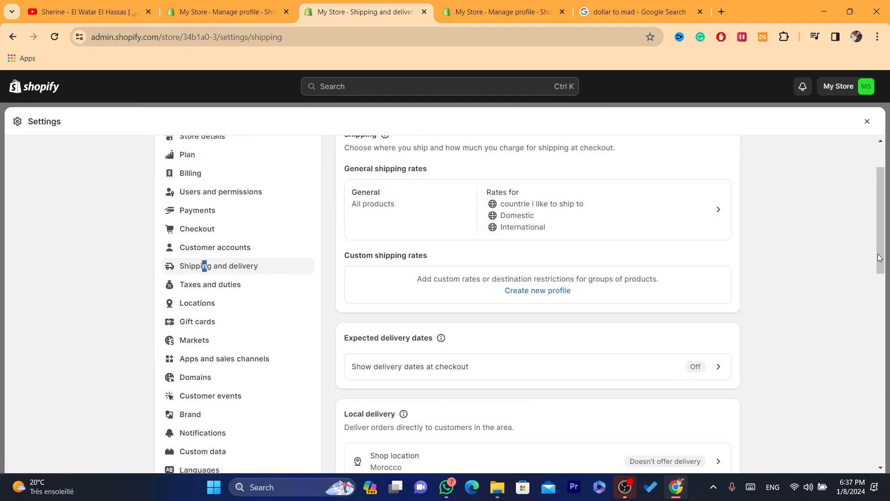
{"action": "left_click_drag", "start_coordinate": [879, 255], "coordinate": [872, 214]}
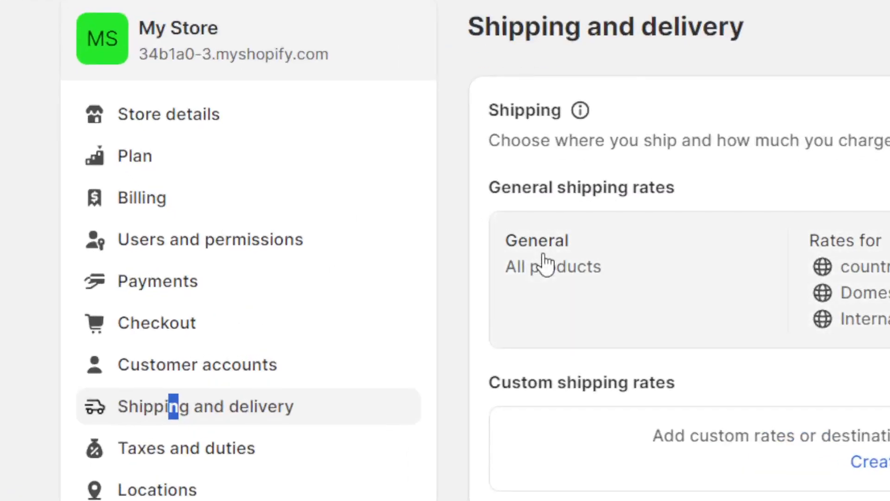
{"action": "left_click", "coordinate": [382, 270]}
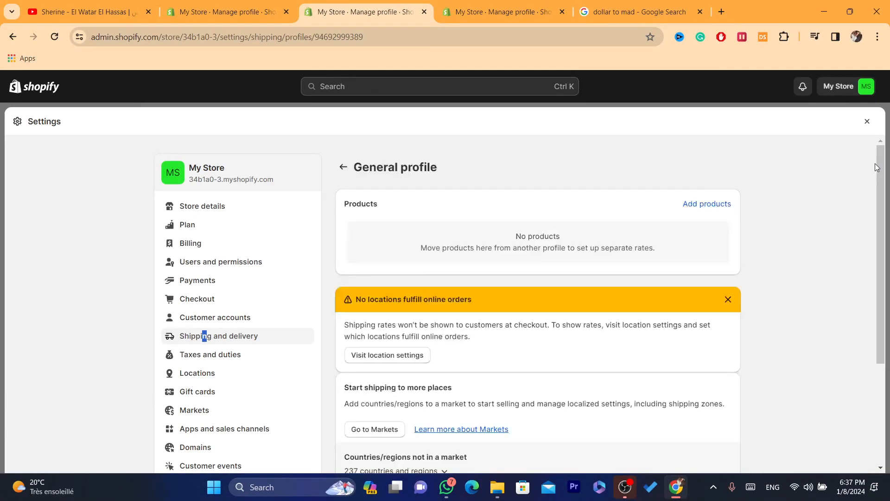
- Go from the General shipping profile to the Markets settings and check which markets are inactive
{"action": "left_click_drag", "start_coordinate": [875, 167], "coordinate": [876, 407]}
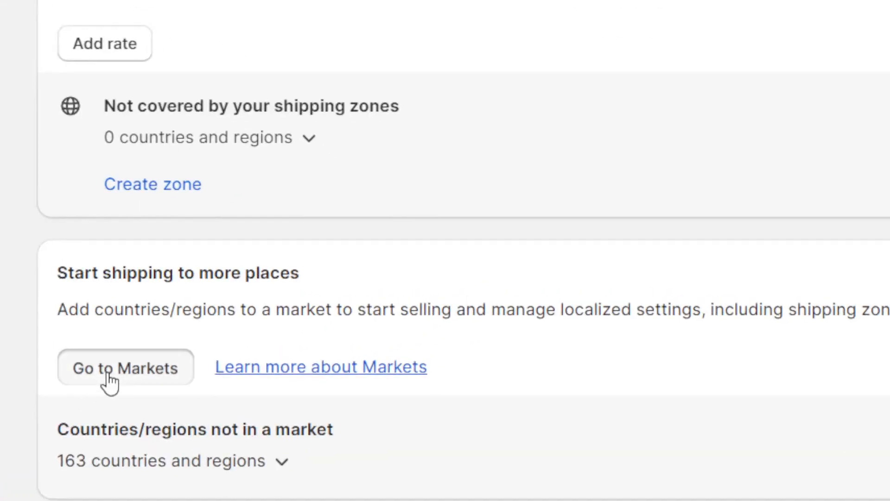
{"action": "left_click", "coordinate": [368, 319]}
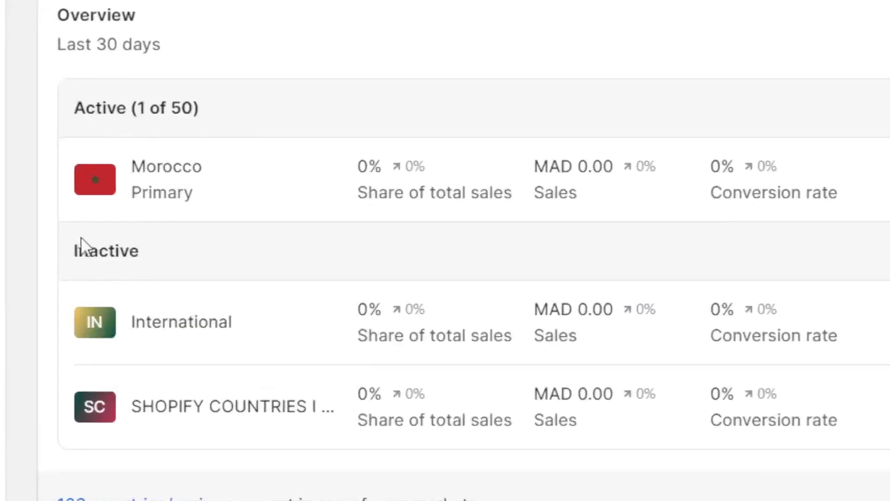
{"action": "left_click_drag", "start_coordinate": [53, 249], "coordinate": [191, 254]}
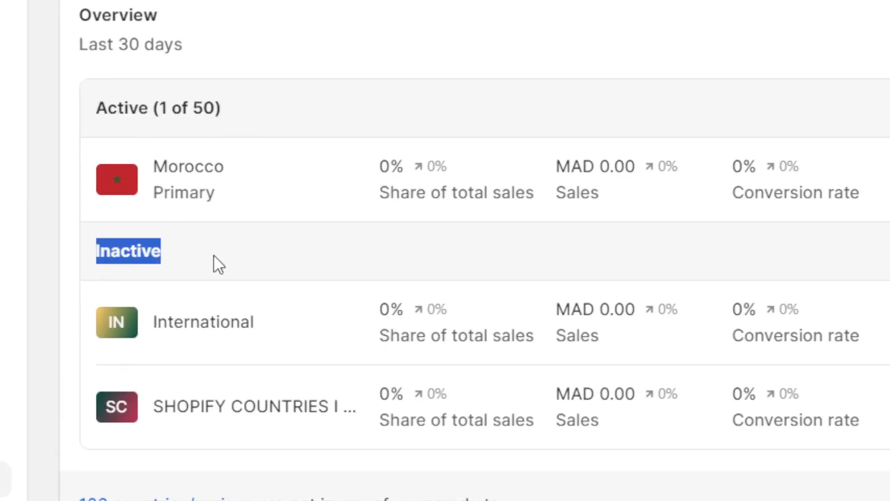
{"action": "left_click", "coordinate": [191, 254]}
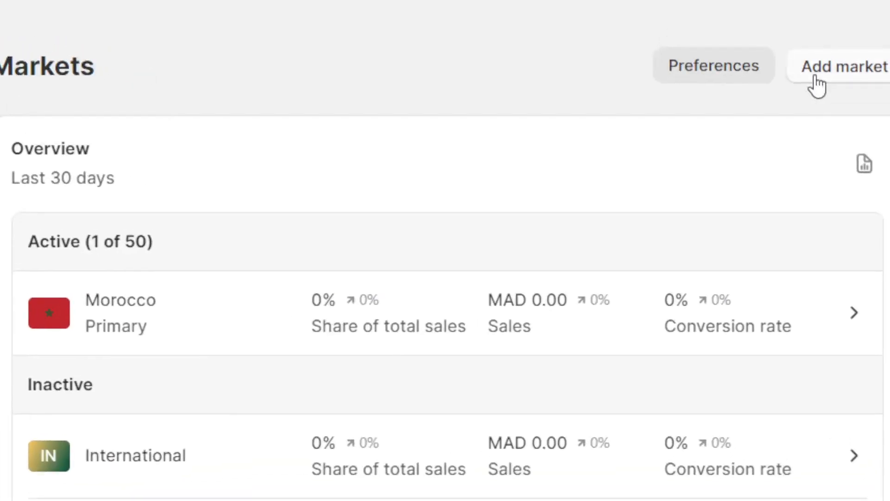
{"action": "left_click", "coordinate": [755, 120]}
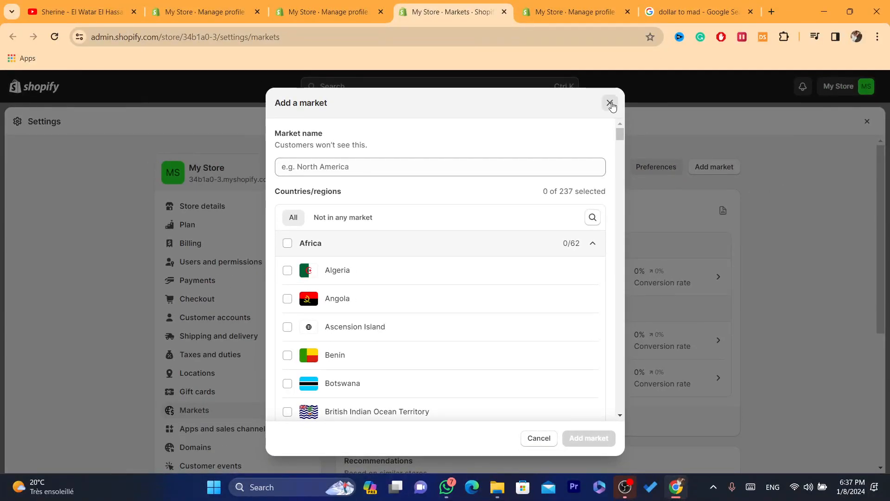
{"action": "left_click", "coordinate": [610, 103]}
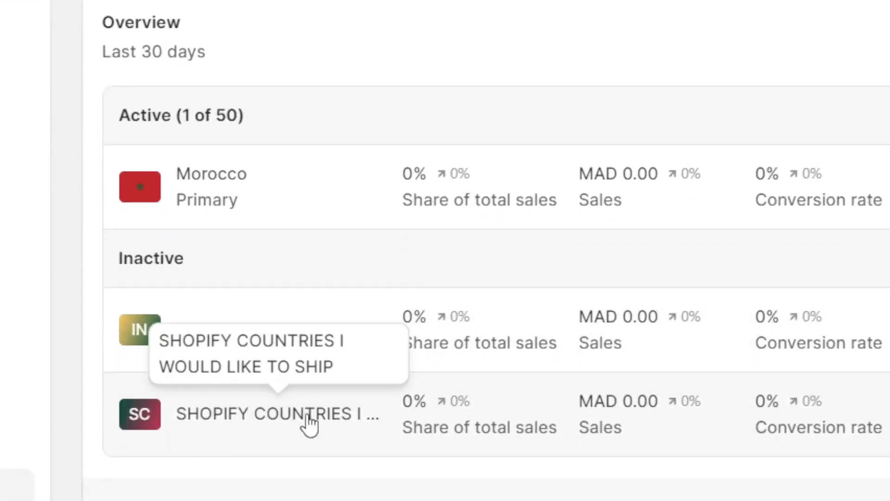
- Set the market SHOPIFY COUNTRIES I WOULD LIKE TO SHIP to Active, save it, and dismiss the recommendations dialog
{"action": "left_click", "coordinate": [250, 413]}
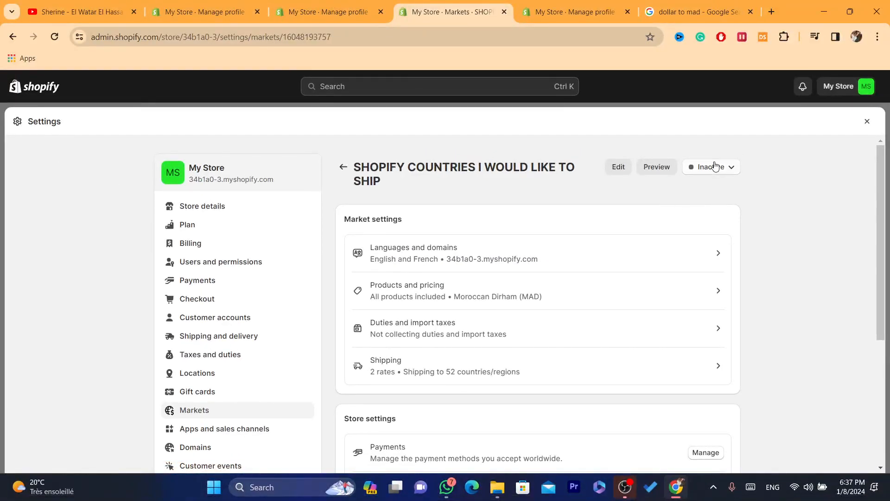
{"action": "left_click", "coordinate": [720, 168]}
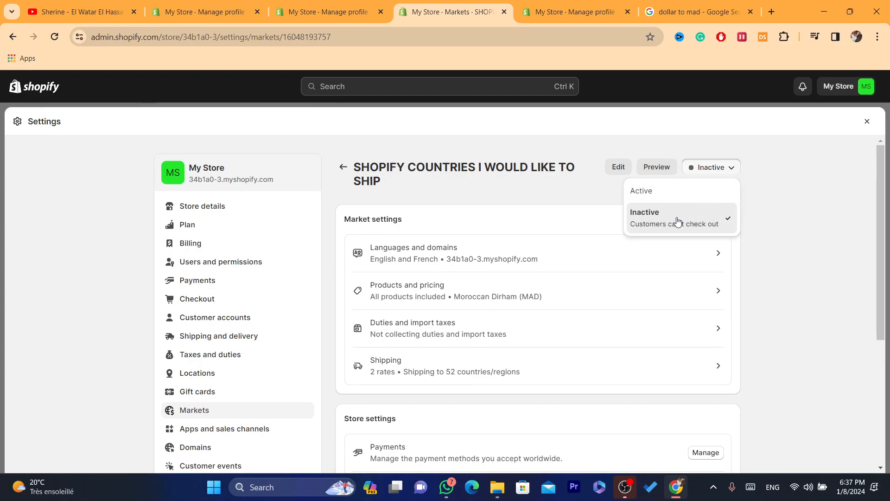
{"action": "left_click", "coordinate": [733, 169]}
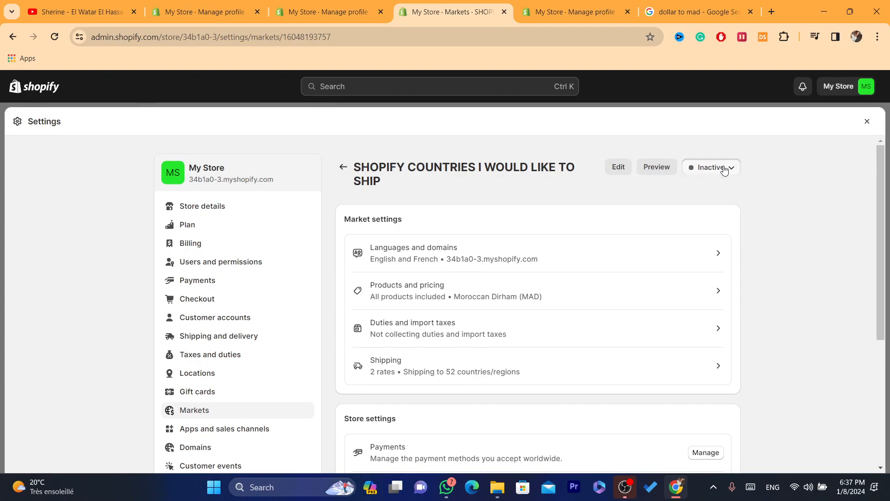
{"action": "left_click", "coordinate": [725, 171]}
{"action": "left_click", "coordinate": [651, 192]}
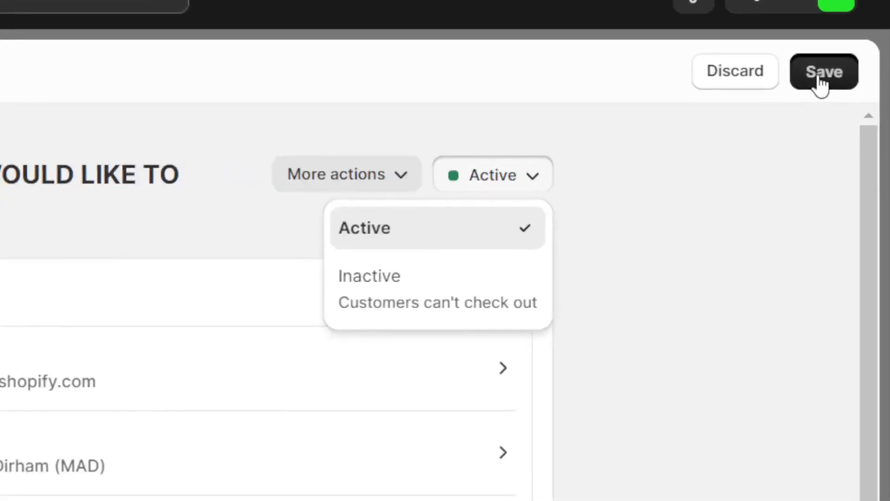
{"action": "left_click", "coordinate": [859, 123]}
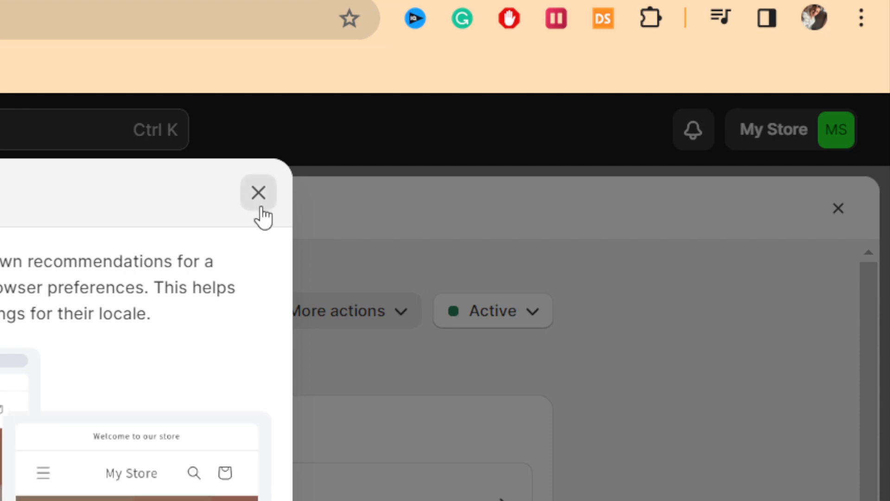
{"action": "left_click", "coordinate": [258, 193]}
- Leave and reopen the store settings at Shipping and delivery, and look through the General profile's zones
{"action": "left_click", "coordinate": [838, 208]}
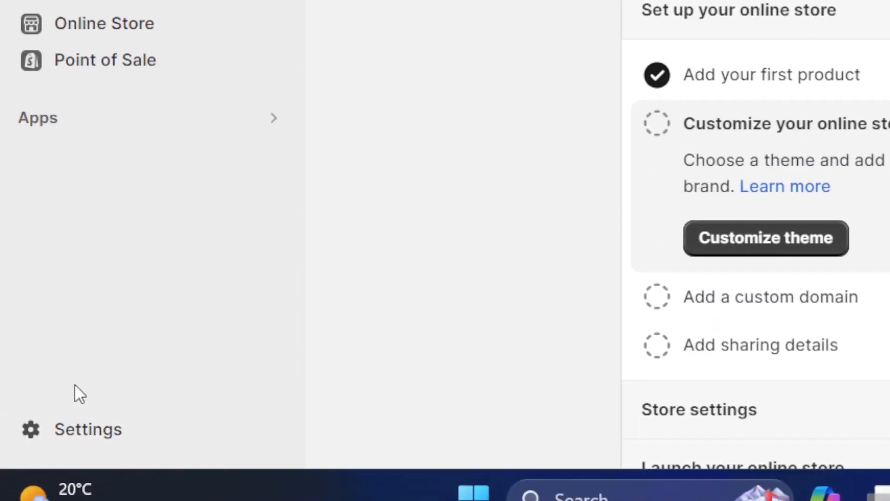
{"action": "left_click", "coordinate": [74, 432]}
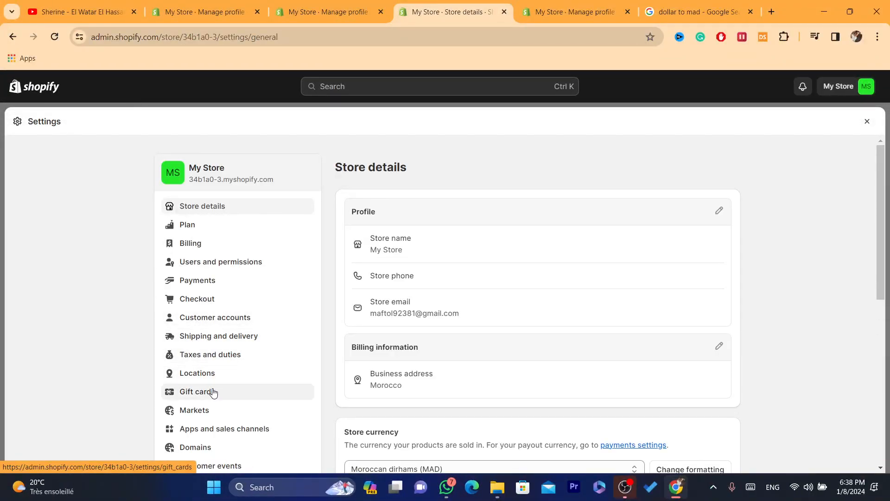
{"action": "left_click", "coordinate": [200, 335]}
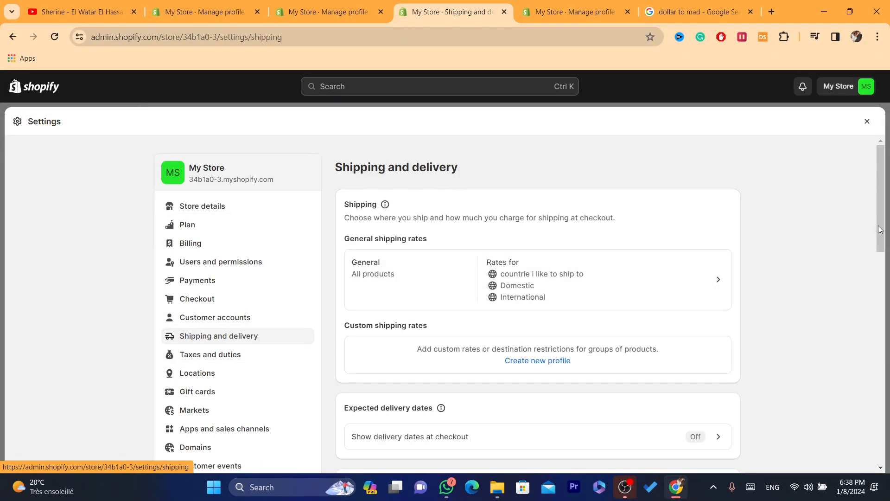
{"action": "left_click", "coordinate": [394, 277]}
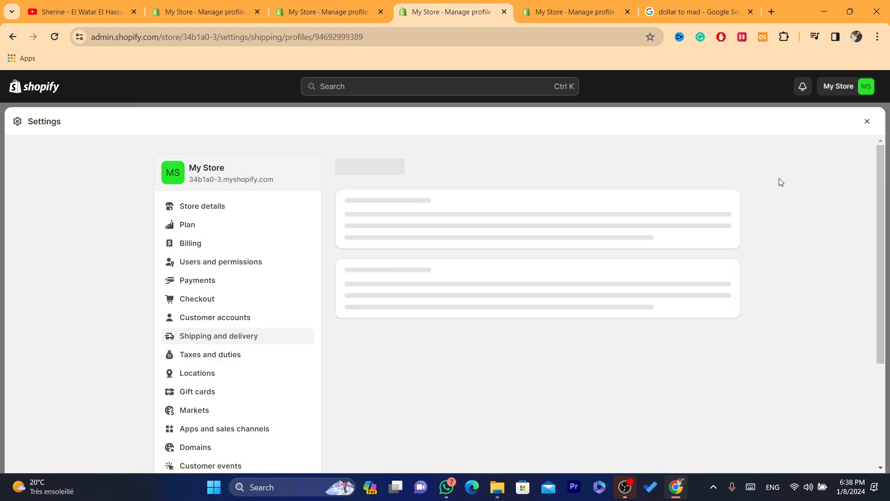
{"action": "left_click_drag", "start_coordinate": [878, 220], "coordinate": [876, 391]}
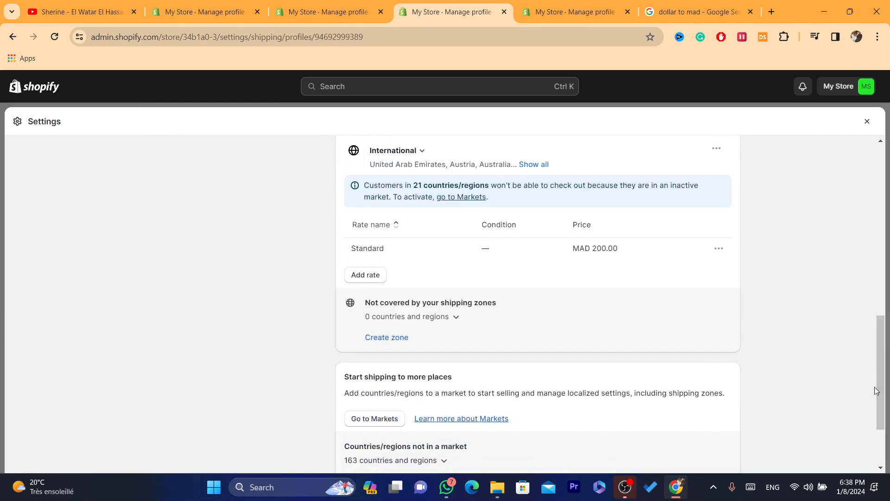
- Go to Markets from the shipping profile and check the active and inactive market lists
{"action": "left_click", "coordinate": [366, 413]}
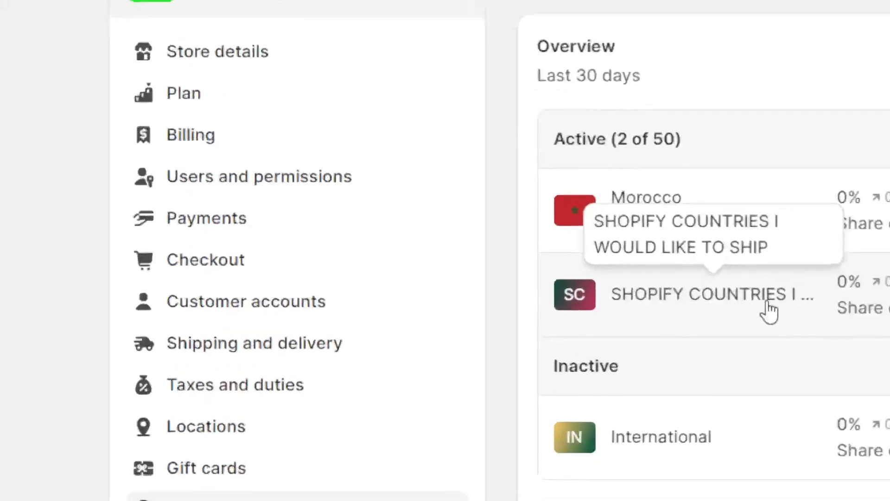
{"action": "left_click_drag", "start_coordinate": [435, 144], "coordinate": [603, 142]}
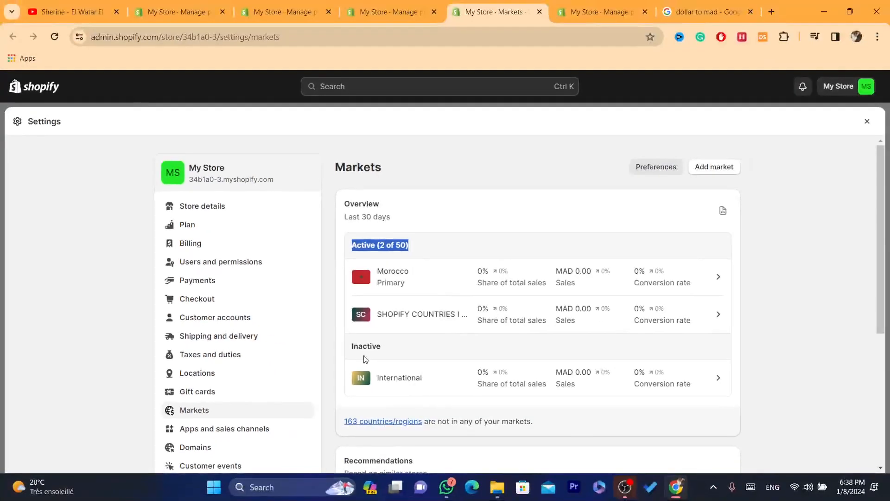
{"action": "left_click_drag", "start_coordinate": [473, 365], "coordinate": [730, 484]}
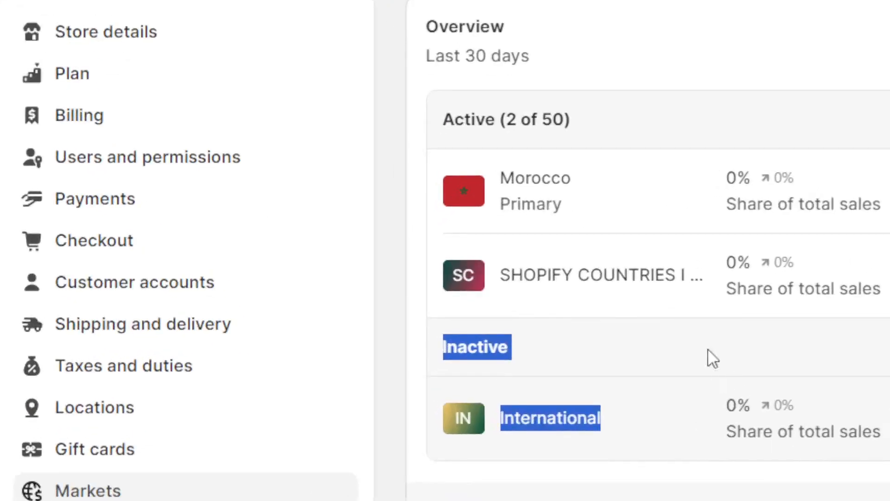
{"action": "left_click", "coordinate": [524, 355]}
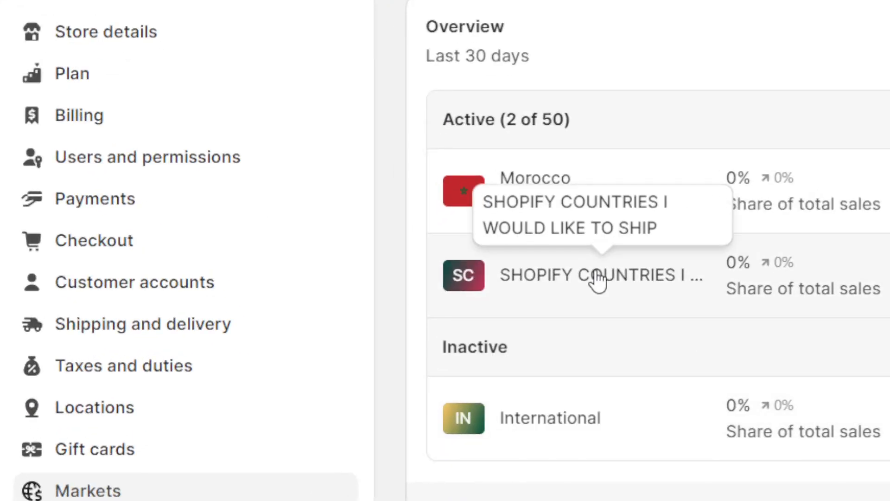
- Open the shipping section of the SHOPIFY COUNTRIES I WOULD LIKE TO SHIP market and look through its country list
{"action": "left_click", "coordinate": [461, 312]}
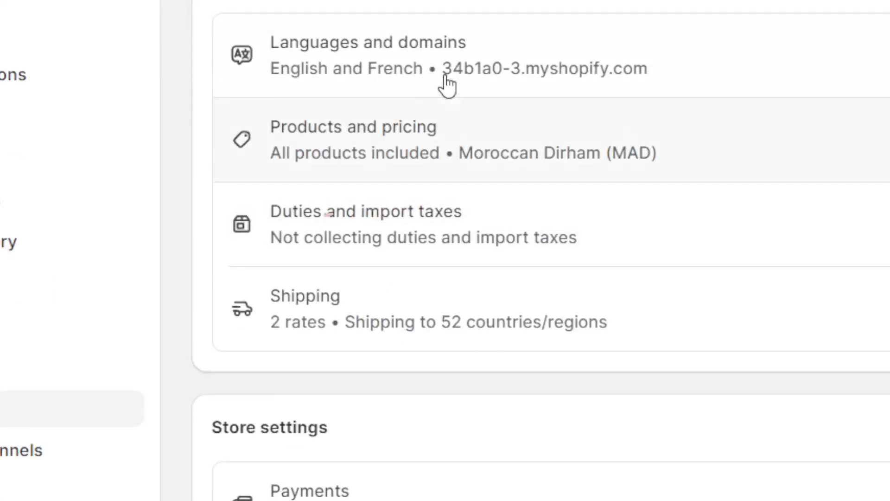
{"action": "left_click", "coordinate": [155, 288]}
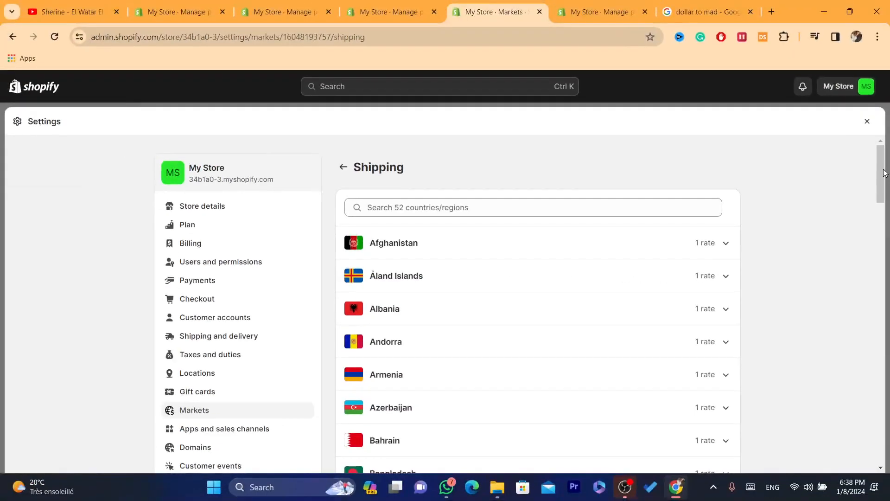
{"action": "left_click_drag", "start_coordinate": [874, 59], "coordinate": [878, 466]}
{"action": "left_click_drag", "start_coordinate": [886, 361], "coordinate": [834, 113]}
- Leave the settings, go to the product list, and preview the Anne Klein watch in the online store
{"action": "left_click", "coordinate": [864, 122]}
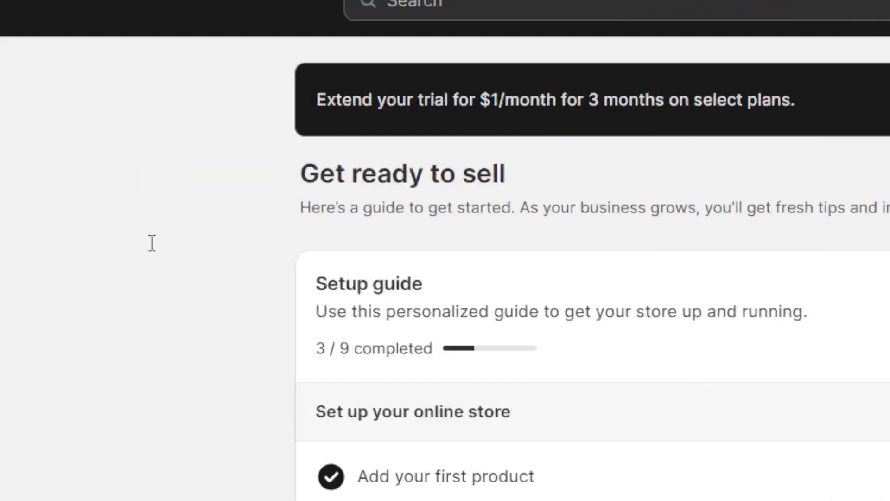
{"action": "left_click", "coordinate": [76, 160]}
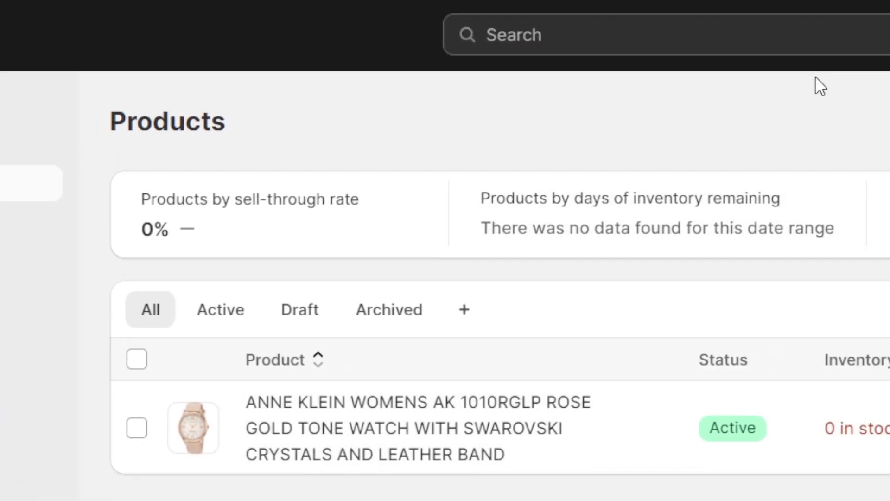
{"action": "left_click", "coordinate": [670, 427]}
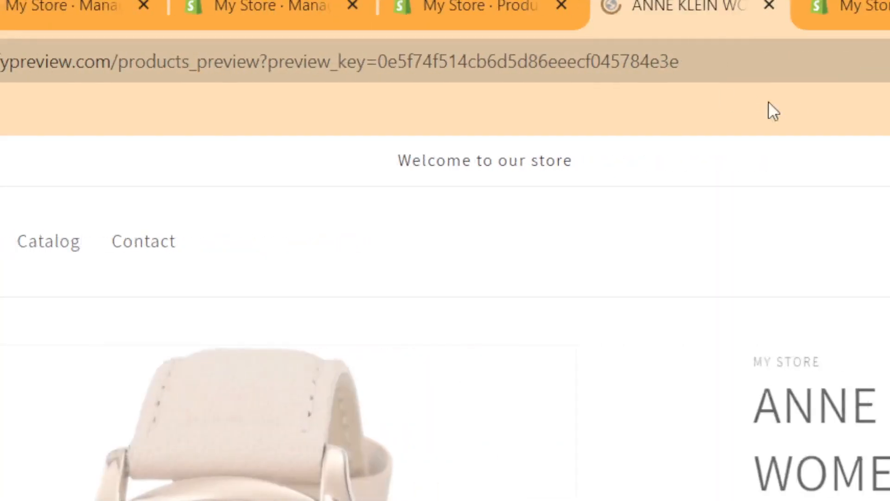
- Look through the countries offered in the storefront's country and currency selector, then close it
{"action": "left_click", "coordinate": [815, 242]}
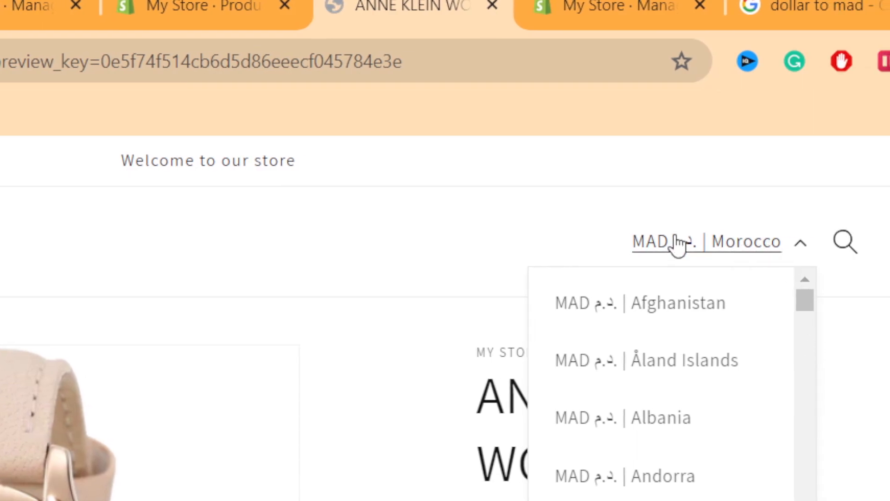
{"action": "left_click", "coordinate": [731, 241]}
{"action": "left_click", "coordinate": [731, 242]}
{"action": "left_click_drag", "start_coordinate": [813, 306], "coordinate": [787, 193]}
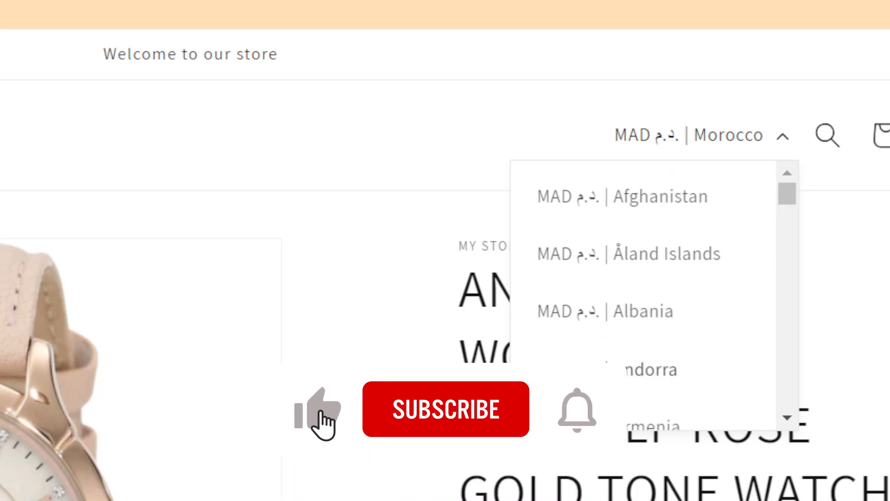
{"action": "left_click", "coordinate": [814, 257]}
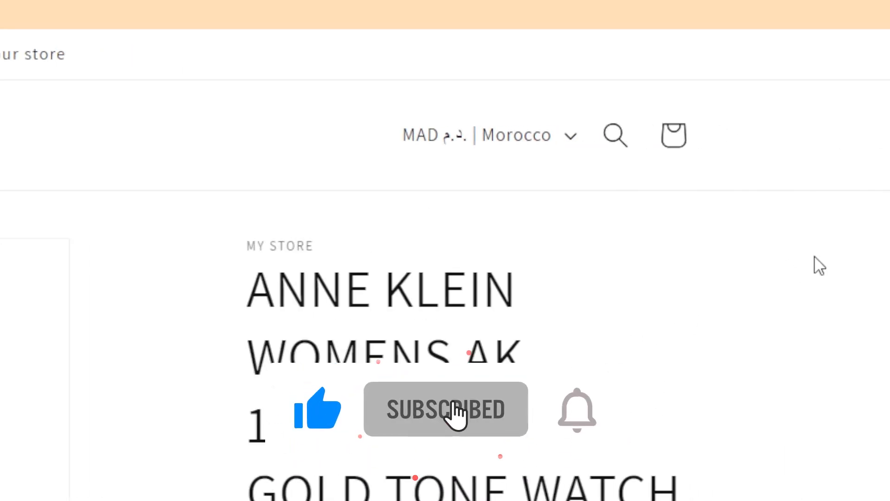